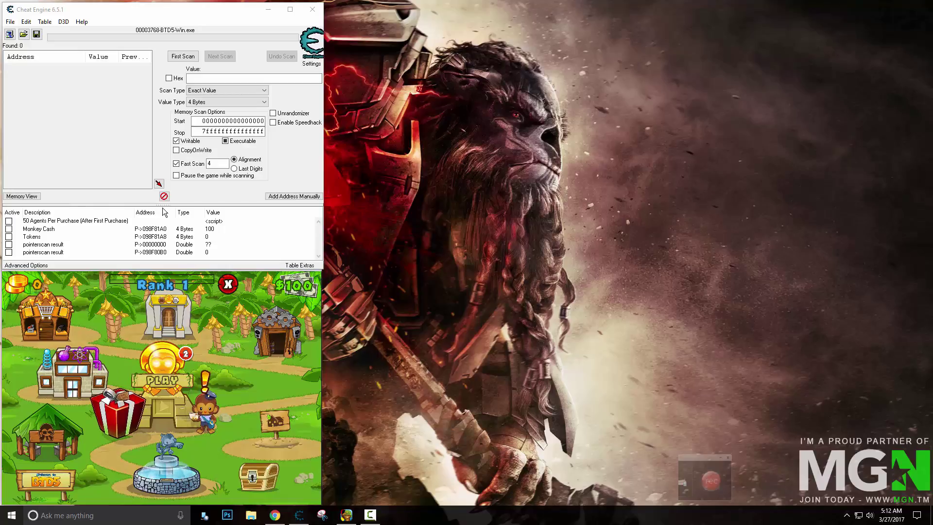
- Resize and nudge the Cheat Engine main window so the last table row shows
drag(324, 215, 323, 215)
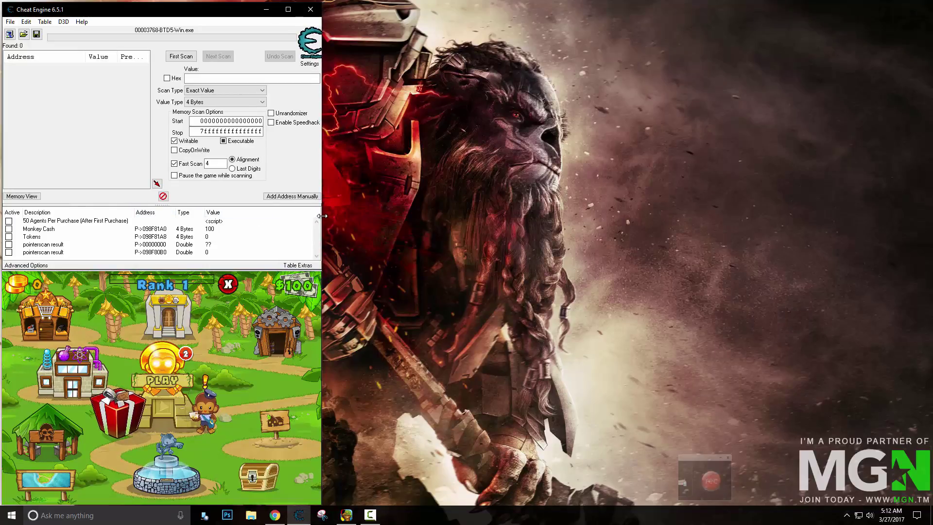
drag(33, 2, 39, 10)
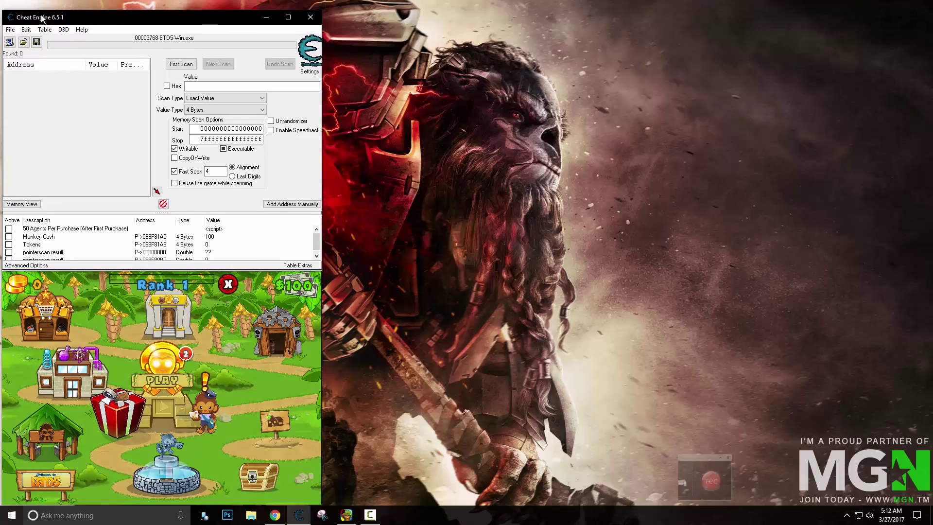
drag(139, 261, 144, 270)
drag(123, 21, 121, 13)
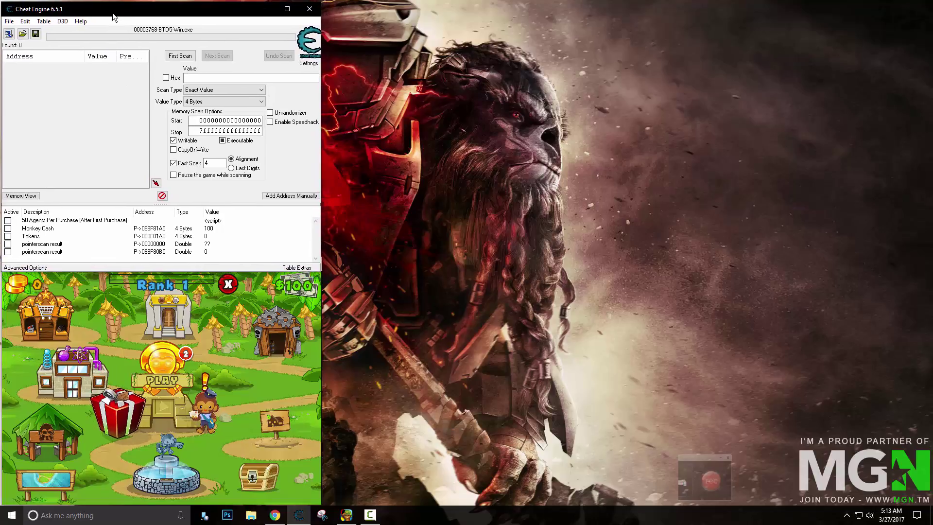
- Generate a generic trainer Lua script from the cheat table, replacing the existing trainer definition
click(7, 22)
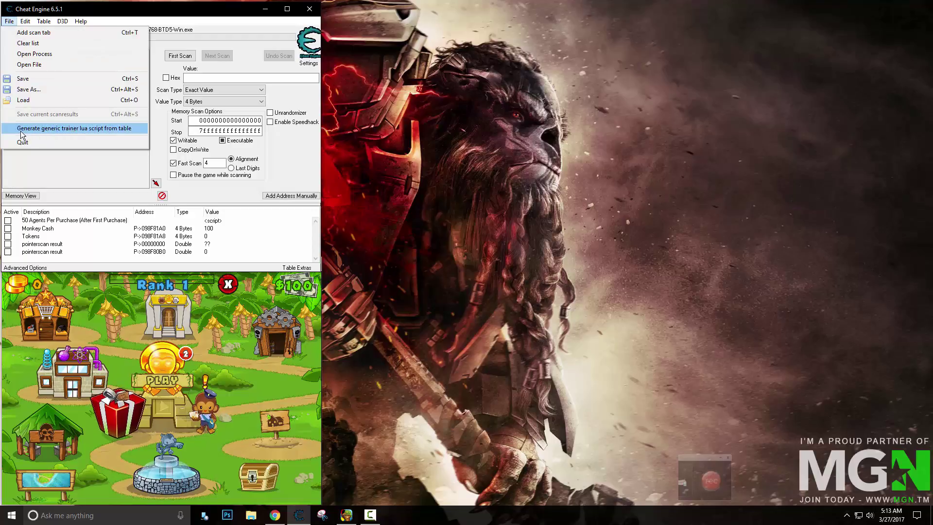
click(103, 130)
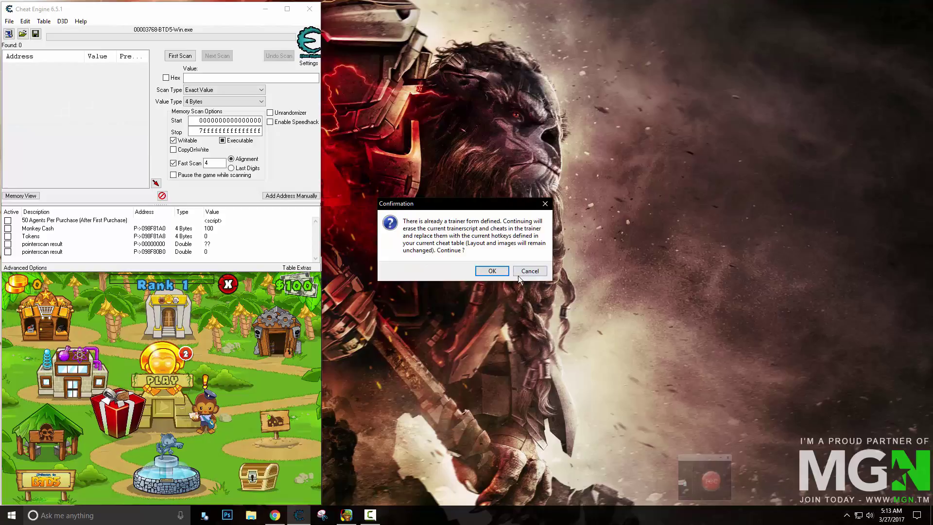
click(491, 271)
- Place the trainer generator up top with a narrower CETrainer preview beside it, side panel collapsed
drag(500, 161, 521, 7)
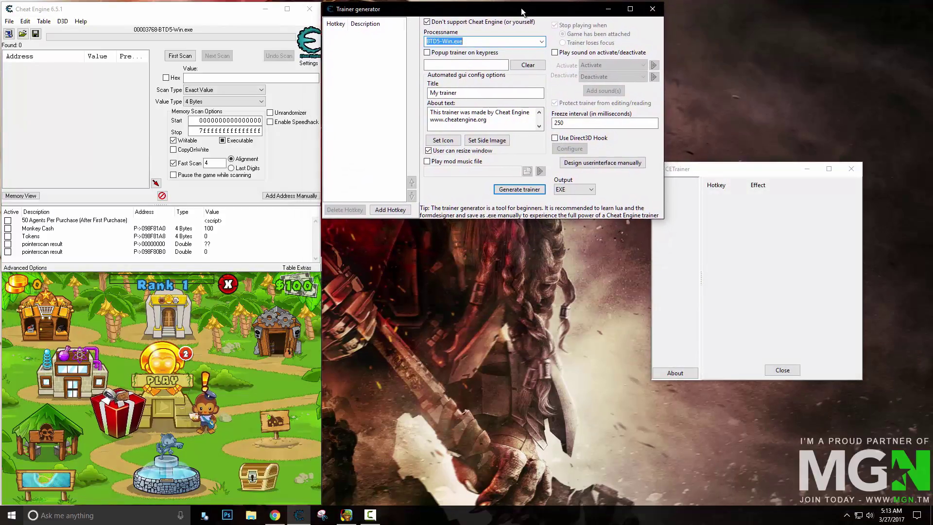
drag(730, 170, 748, 15)
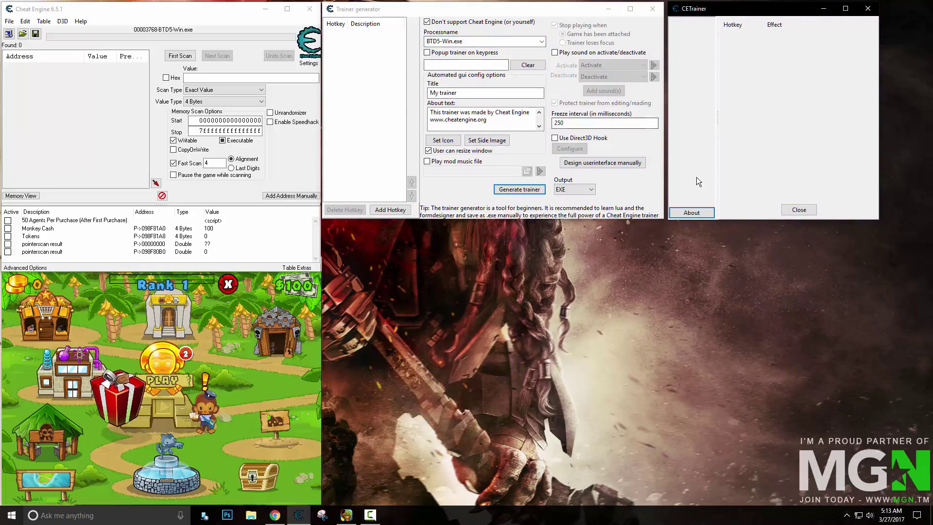
drag(716, 139, 639, 126)
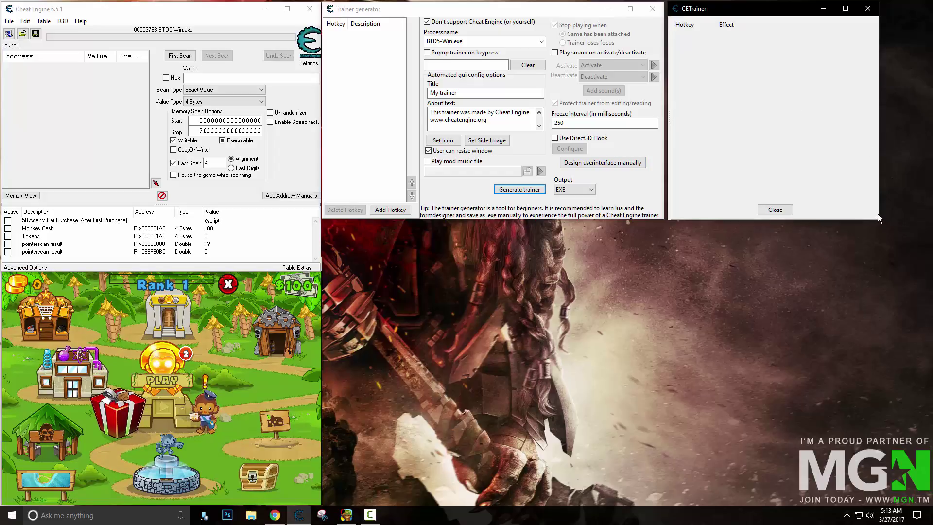
drag(878, 213, 796, 221)
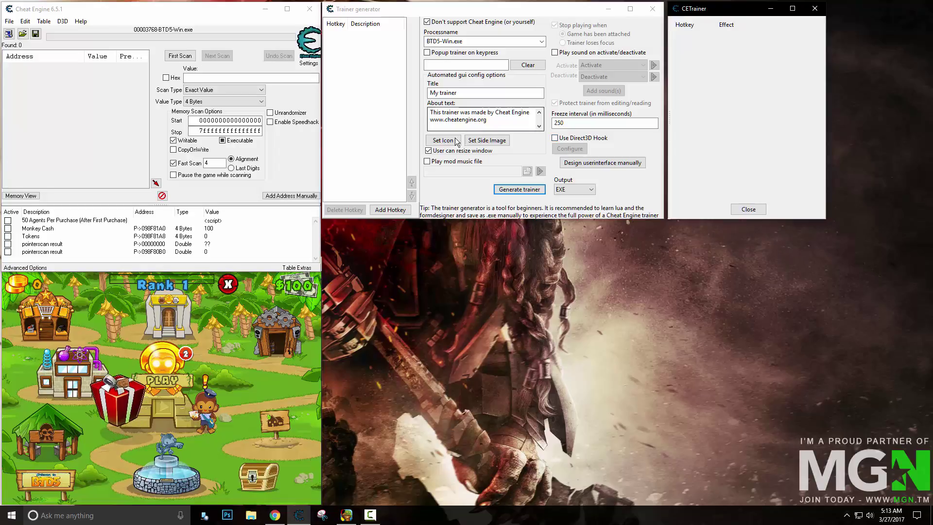
- Keep the trainer window resizable, re-dock the preview beside the generator, and enable popup on keypress
click(429, 151)
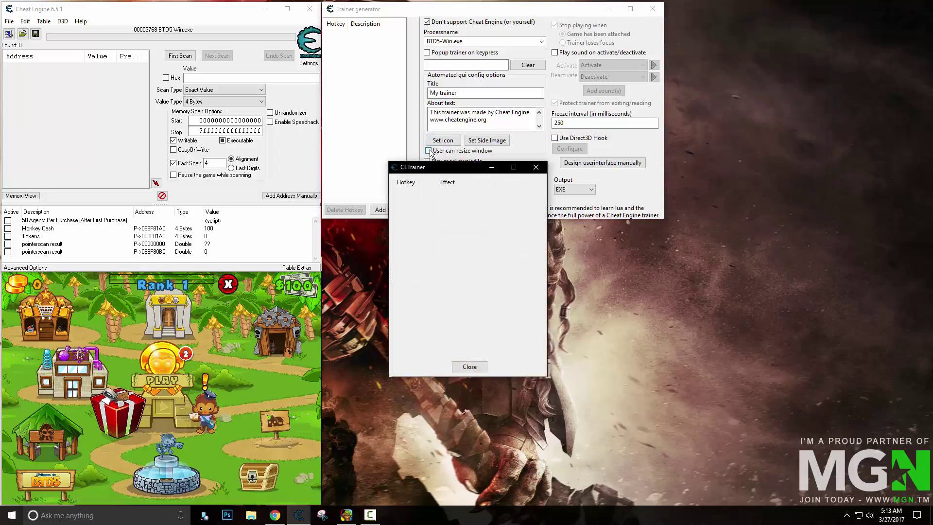
click(439, 155)
drag(437, 168, 710, 9)
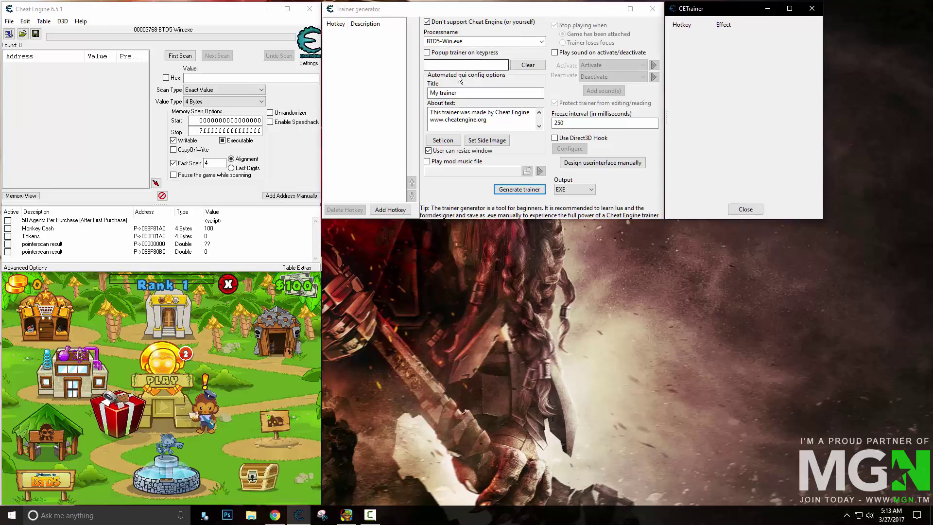
click(427, 53)
- Set F1 as the popup hotkey and title the trainer 'Bloons TD 5 Trainer +0'
click(434, 65)
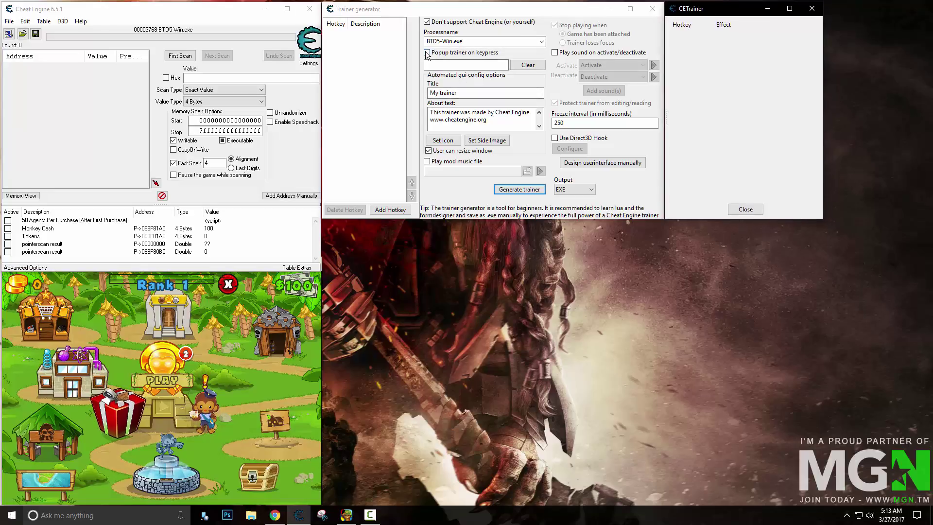
key(F1)
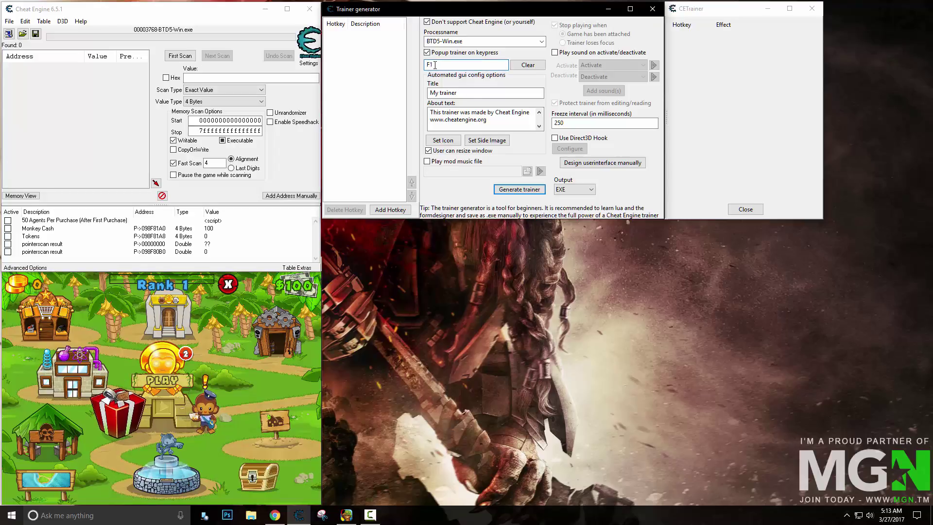
drag(476, 93, 377, 91)
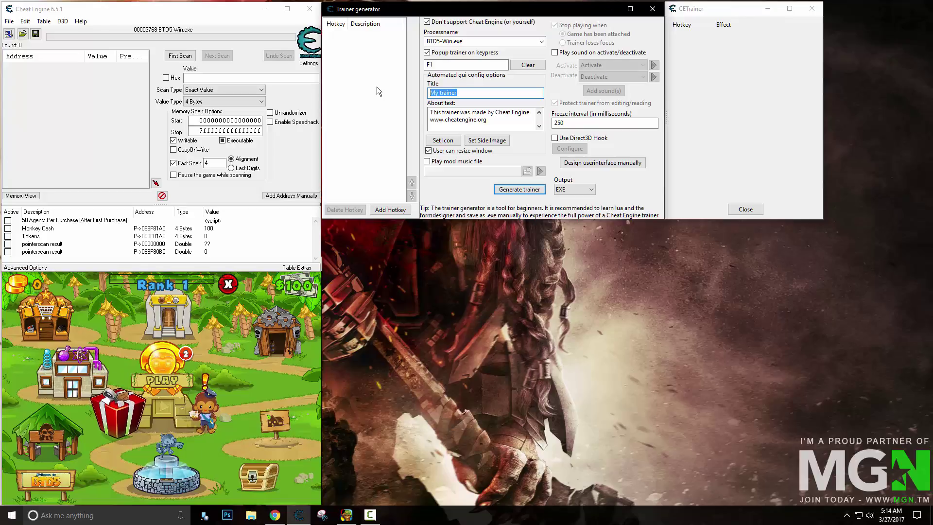
text(BT)
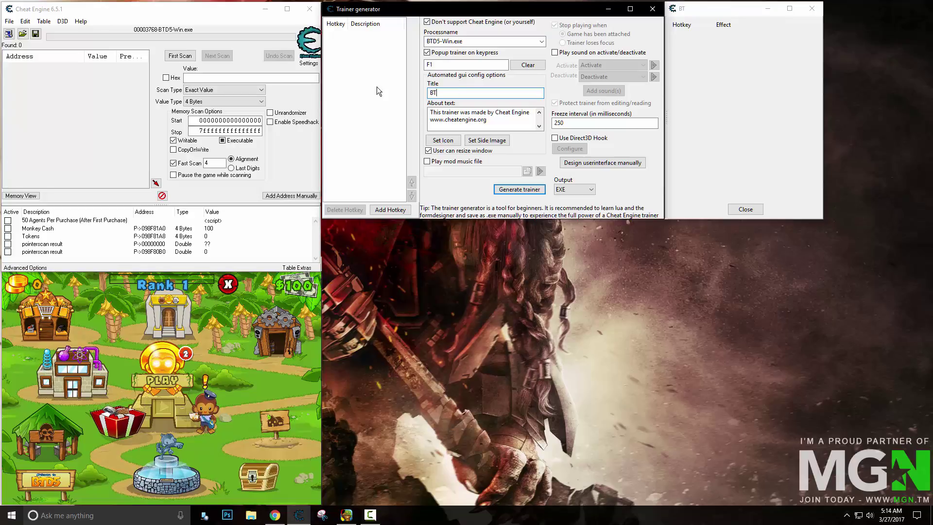
text(lo)
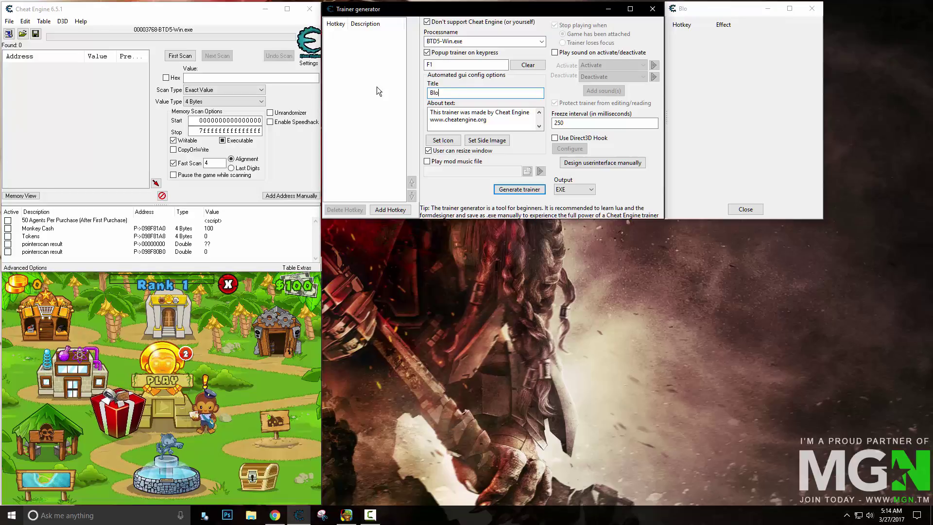
text(ons TD 5 Trainer )
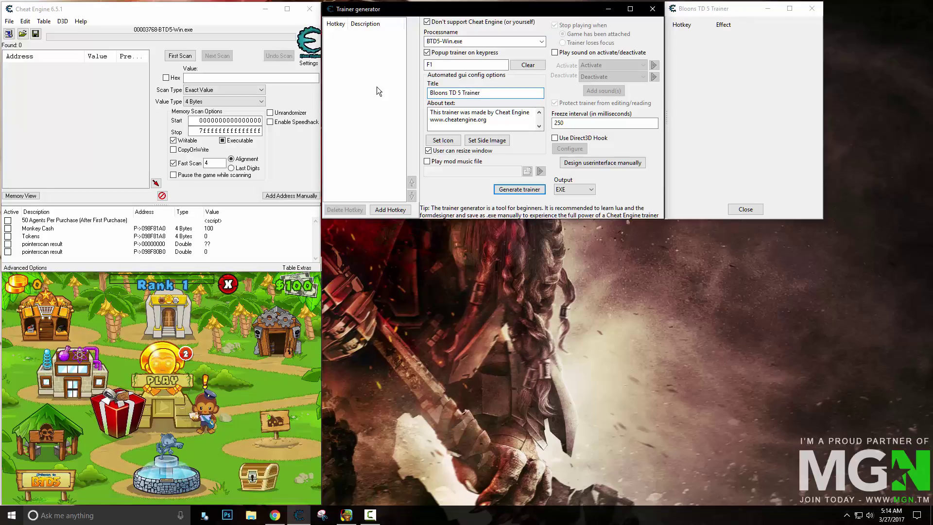
text(+0)
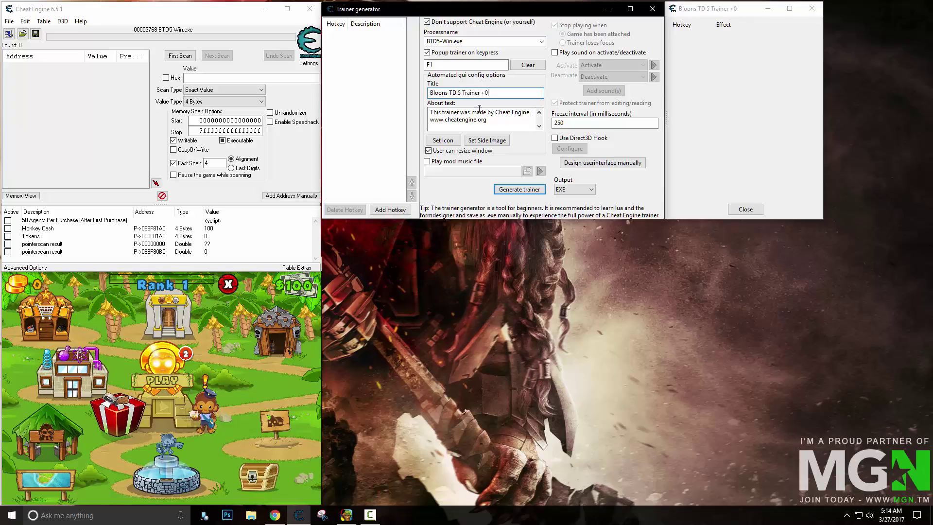
- Replace the About text with an author credit noting Cheat Engine 6.5.1
key(Tab)
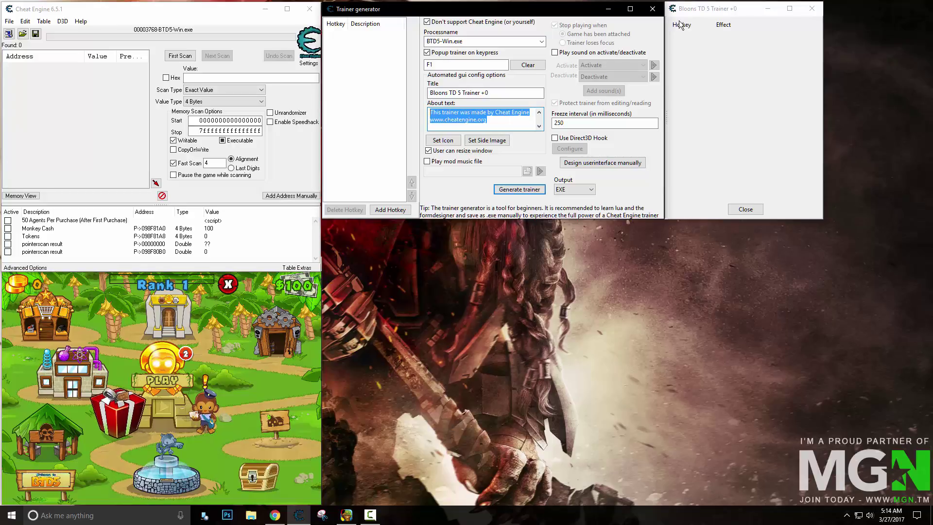
key(BackSpace)
text(Made )
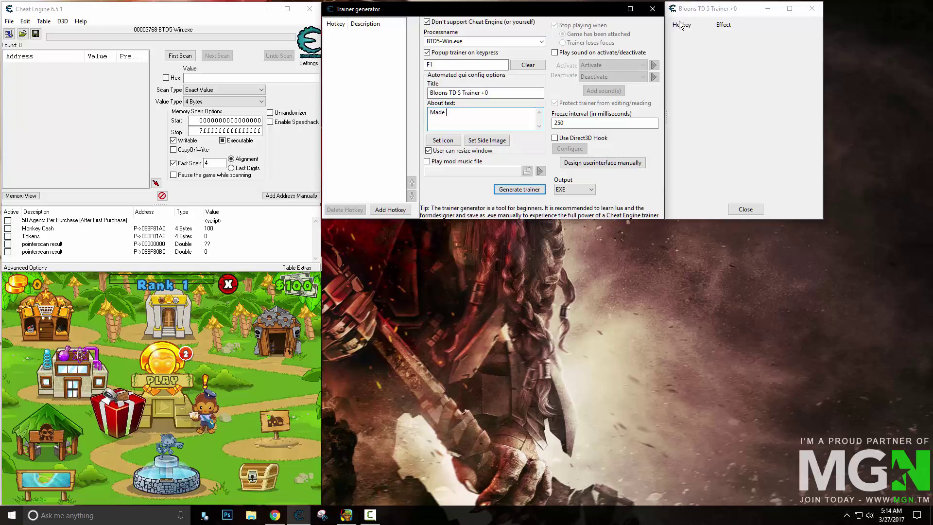
text(by MajorDOT)
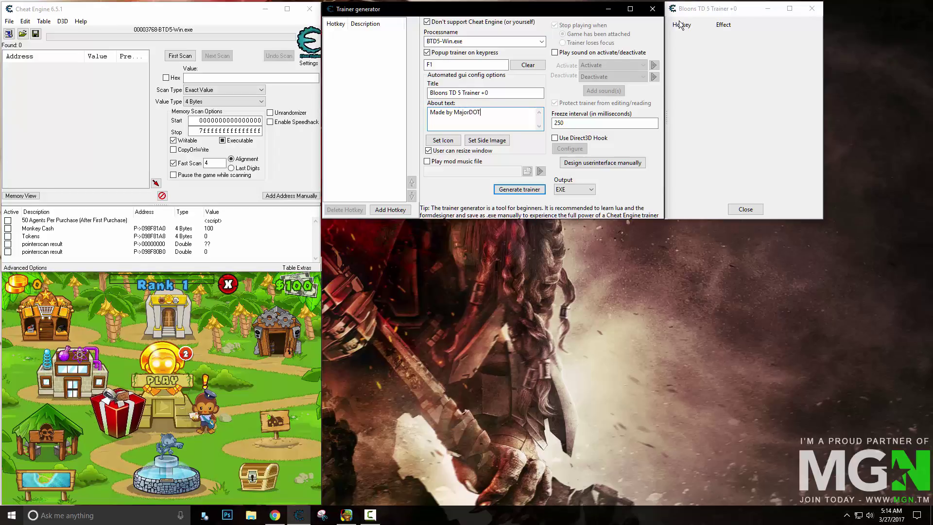
text( using Cheat Engine )
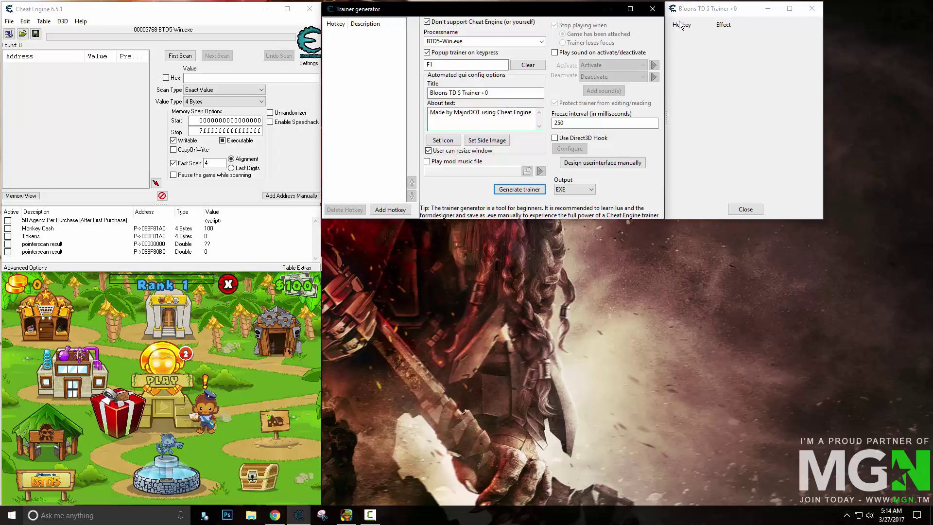
text(6.5.1)
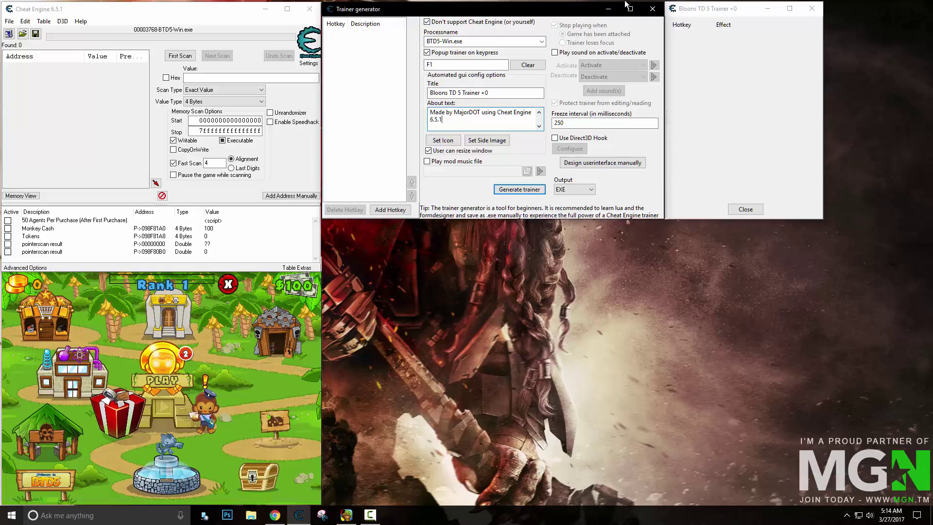
click(444, 140)
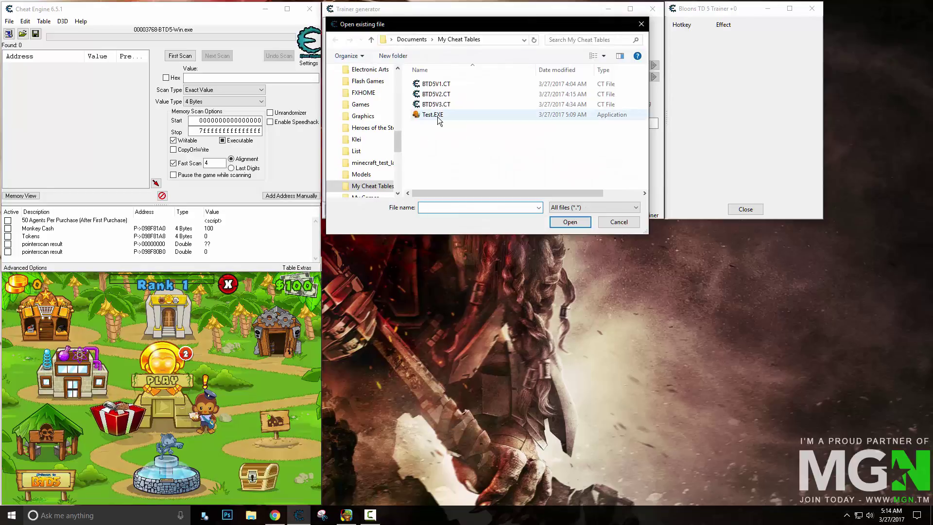
- Pick update_required.ico from Documents > AA-Pointers > Bloons Tower Defence as the trainer icon
click(412, 39)
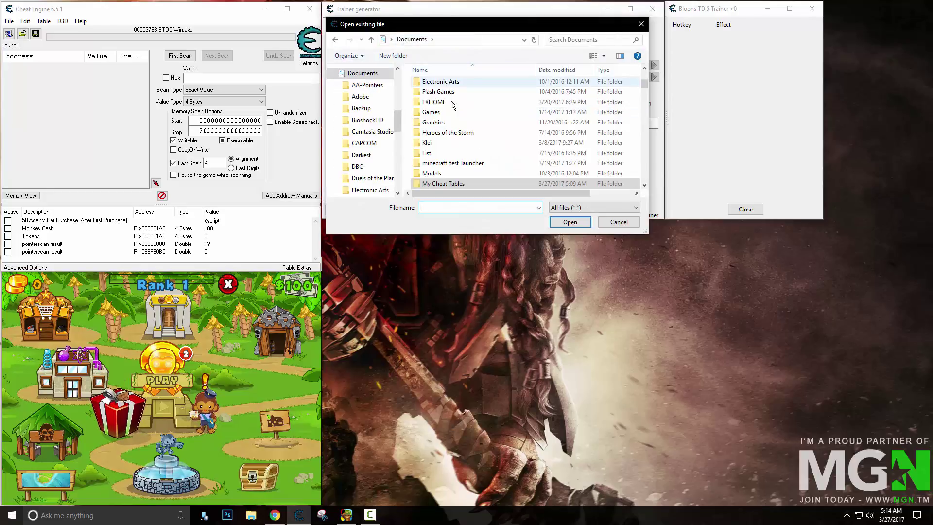
double_click(447, 84)
double_click(448, 86)
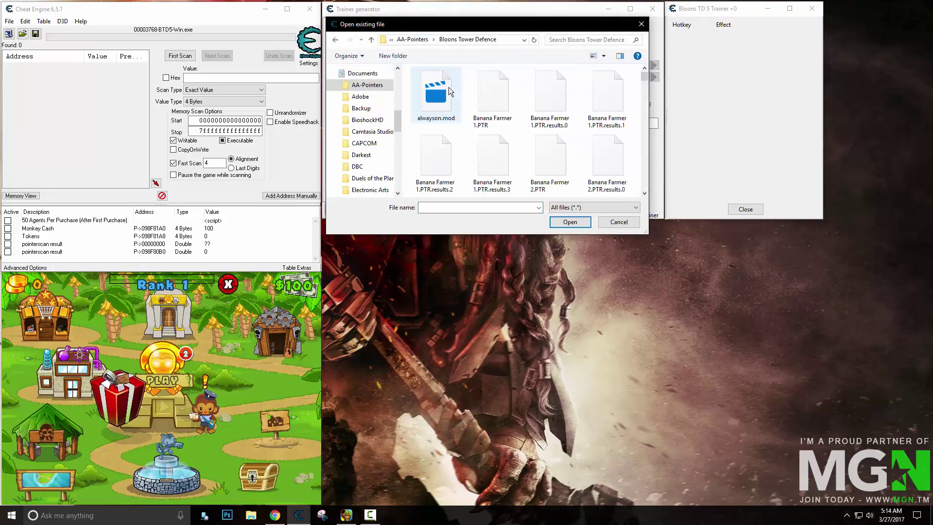
scroll(502, 116, down, 6)
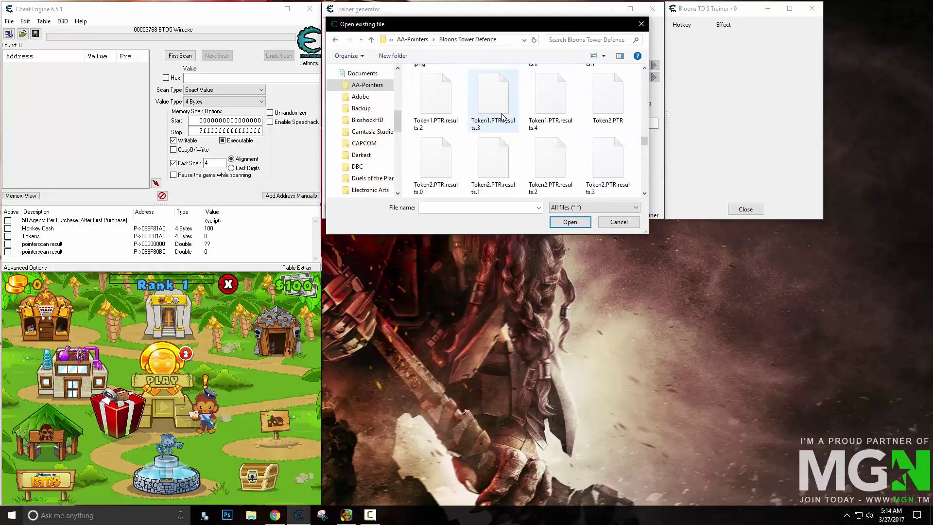
scroll(502, 115, down, 2)
scroll(508, 115, down, 1)
scroll(547, 101, up, 1)
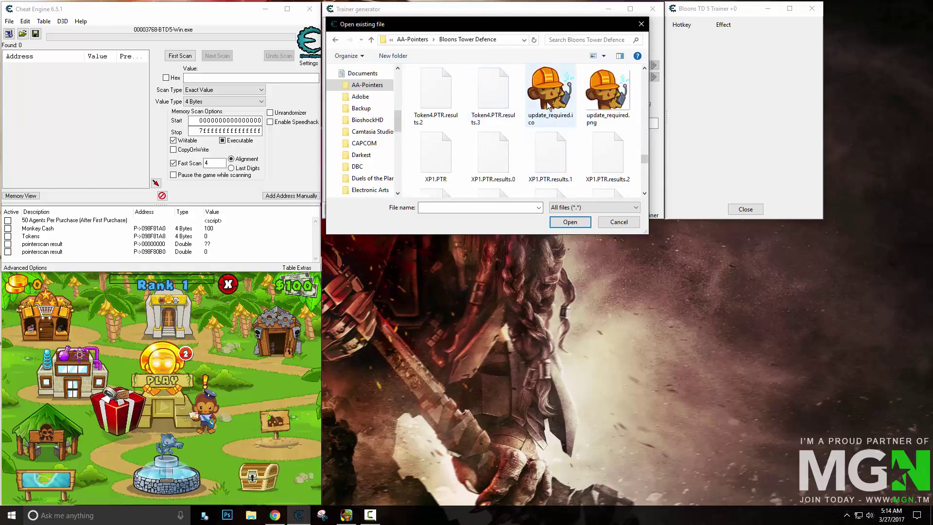
double_click(547, 101)
click(587, 199)
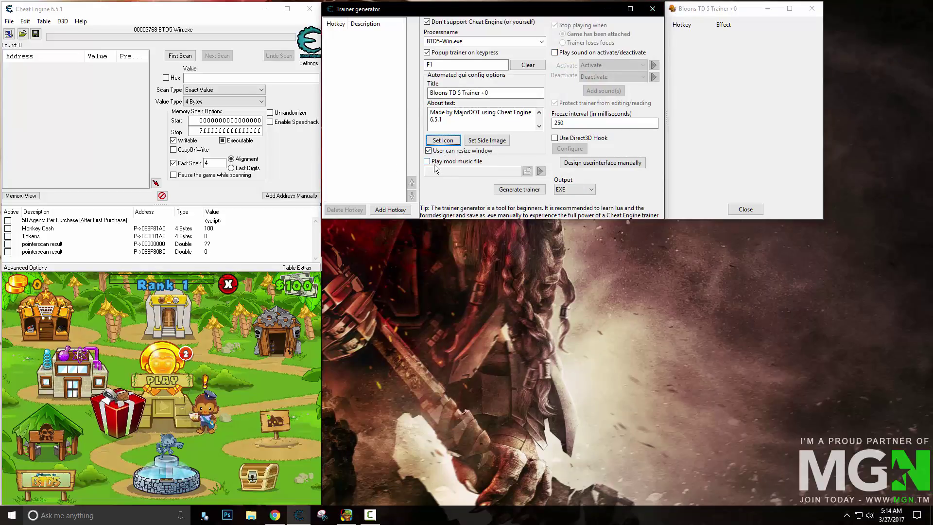
- Load alwayson.mod from the Bloons Tower Defence folder as the trainer's music
click(526, 171)
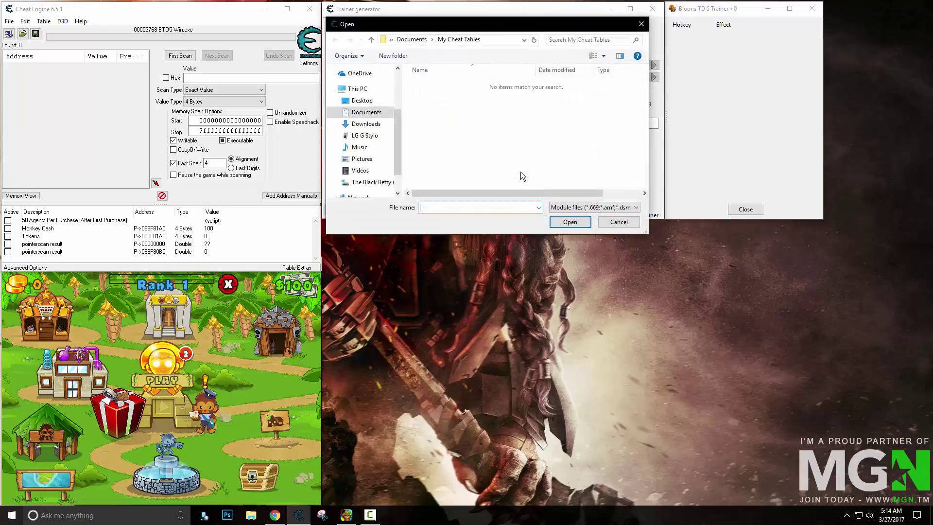
click(422, 39)
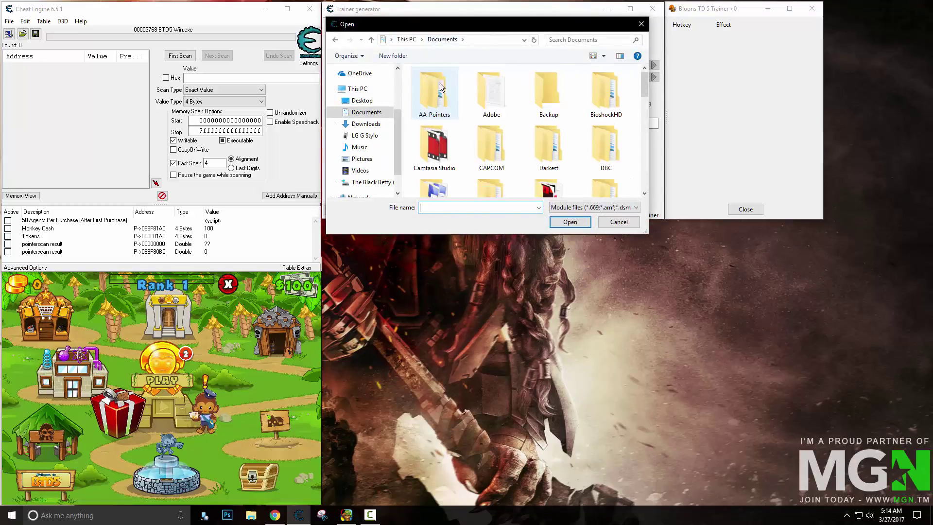
double_click(442, 86)
double_click(453, 87)
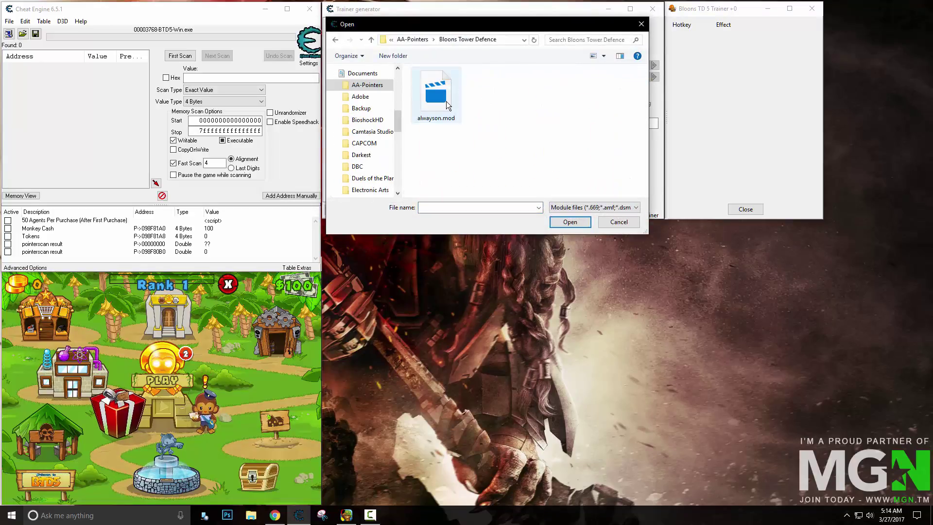
click(447, 102)
double_click(448, 103)
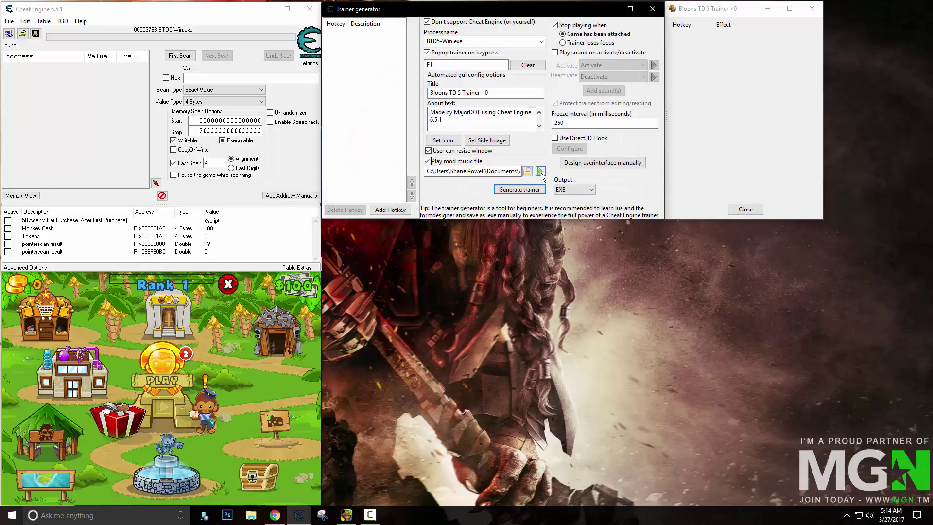
- Leave activation sounds off, change the freeze interval from 250 to 50 ms, and enable Direct3D hook
click(555, 52)
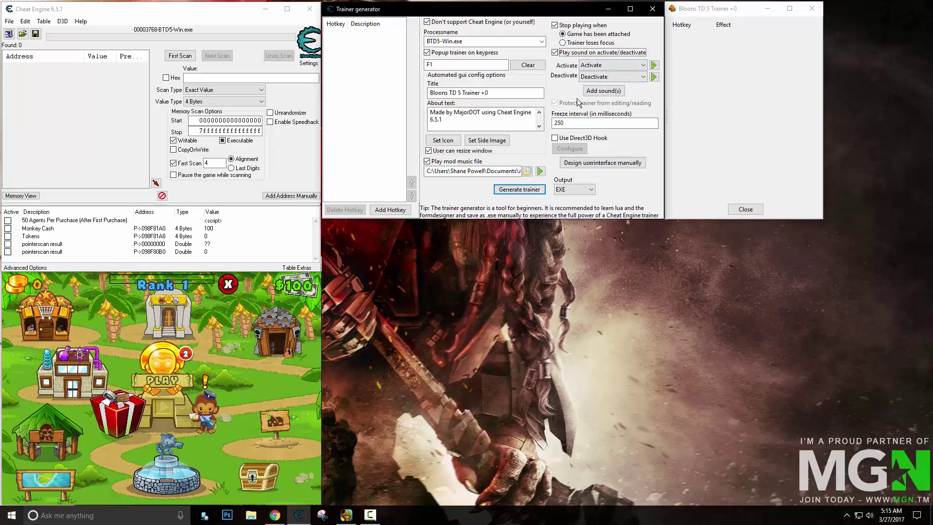
click(555, 52)
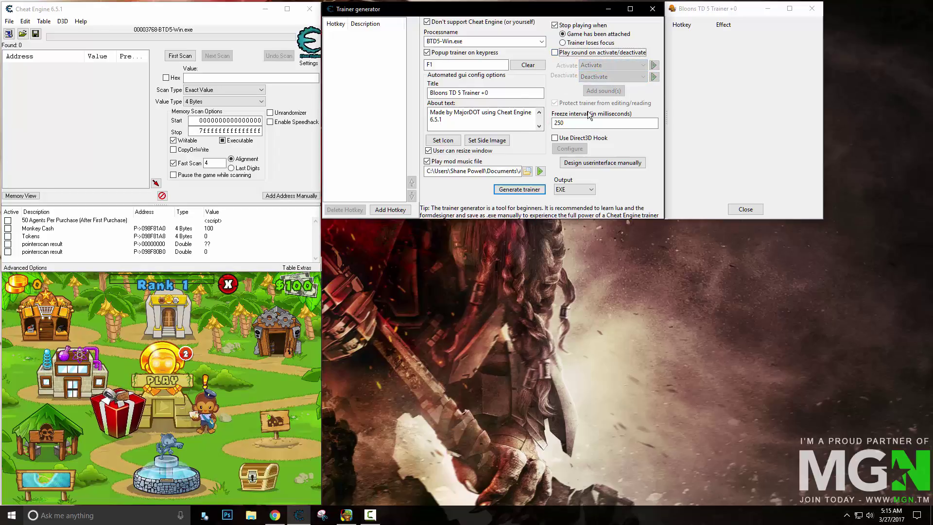
double_click(580, 124)
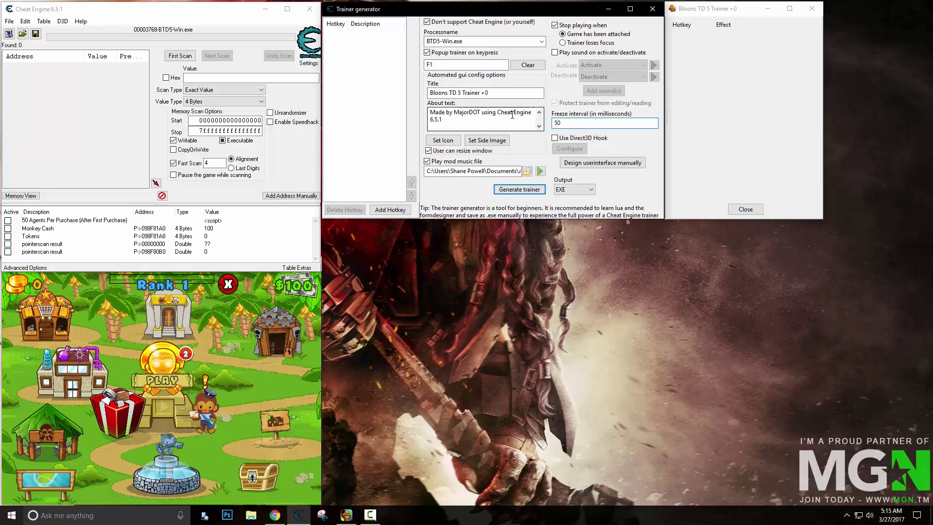
click(564, 140)
- Configure the Direct3D overlay to show cheats as checkboxes with F2 as the hide/show key
click(569, 148)
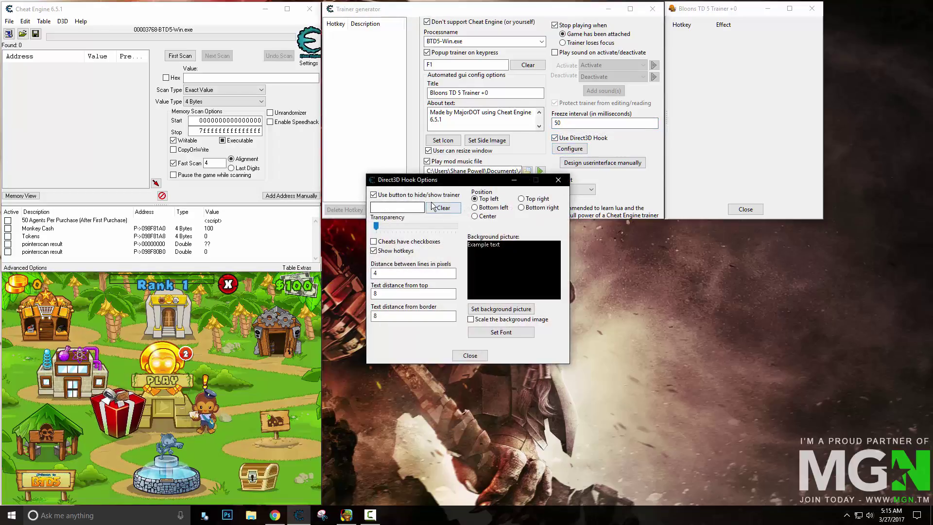
click(388, 242)
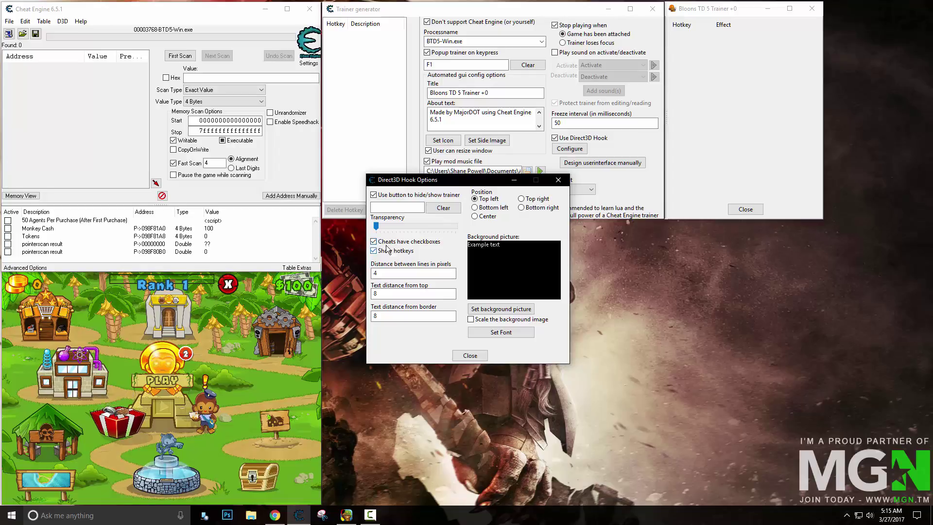
click(406, 207)
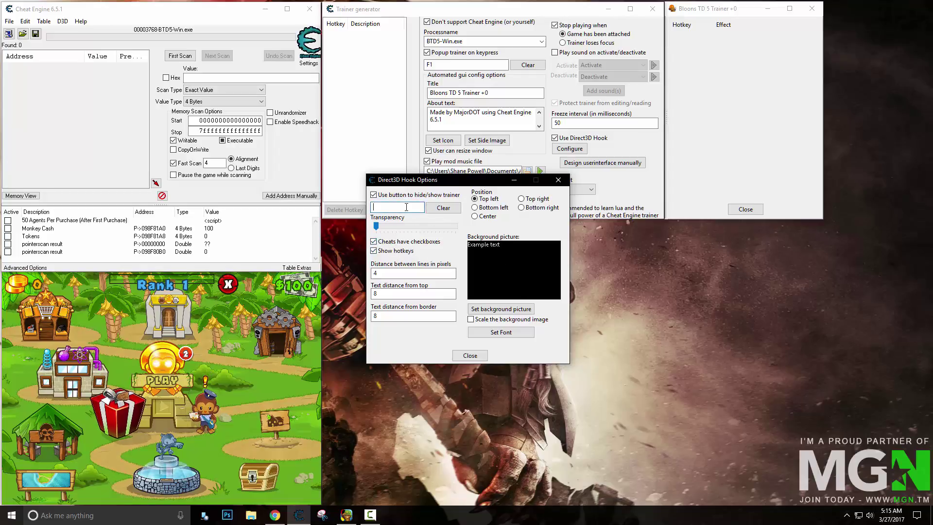
click(470, 355)
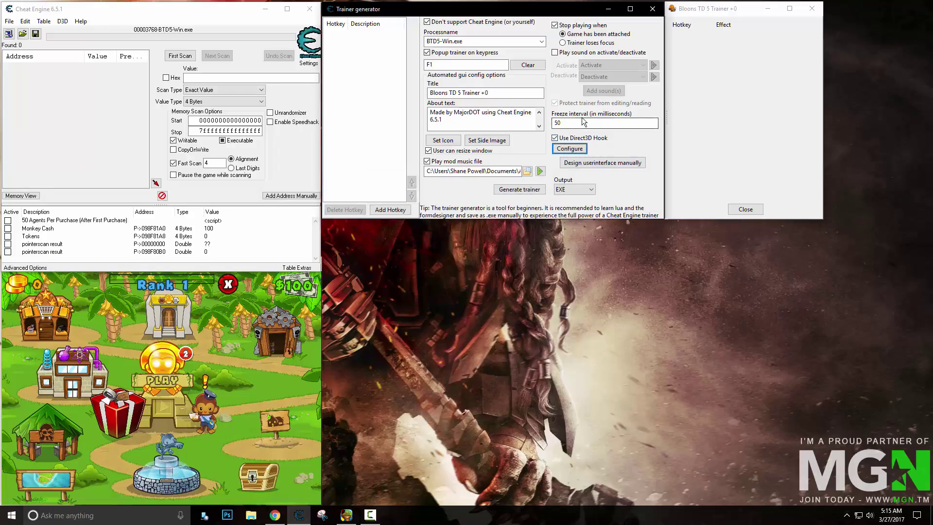
- Bring up the Cheat Entries list via Add Hotkey, move it aside, then dismiss it
mouse_move(589, 107)
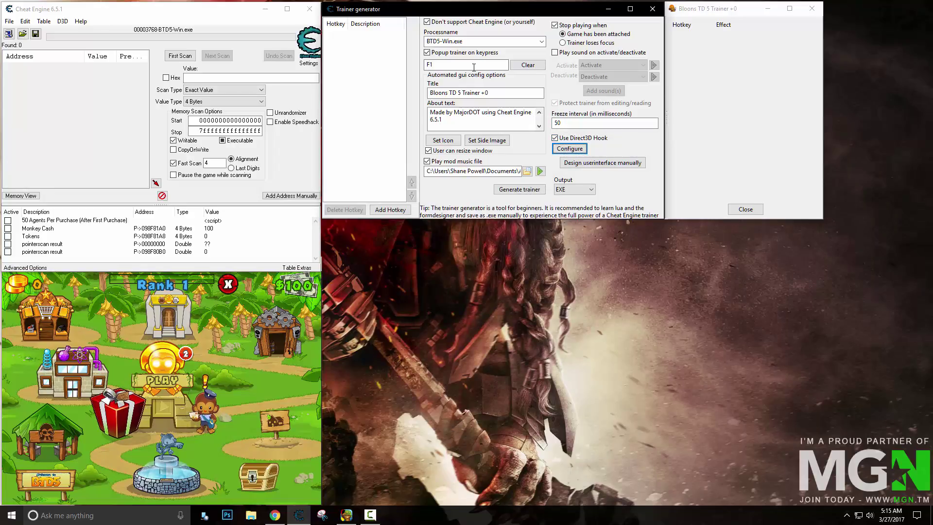
click(396, 210)
drag(457, 216, 570, 100)
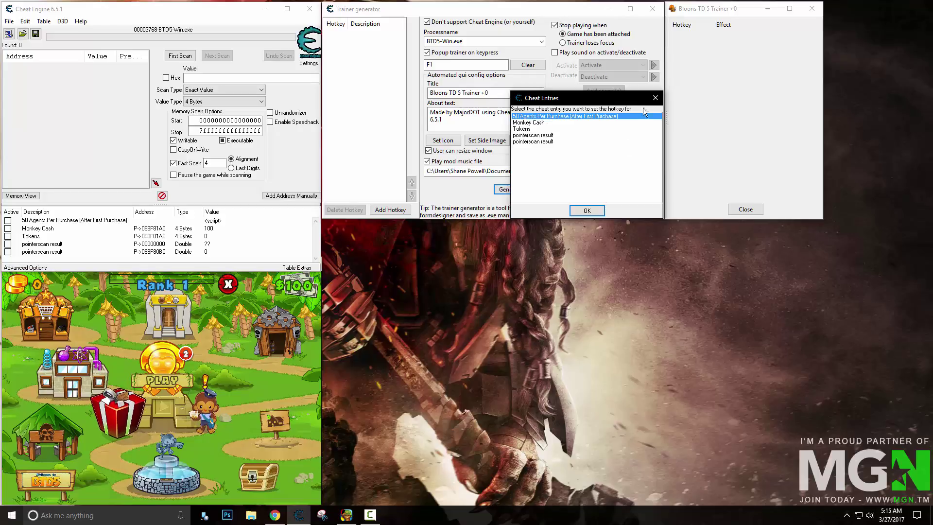
click(655, 97)
- Rename the first pointerscan result entry to 'Ingame Cash'
click(61, 245)
double_click(60, 246)
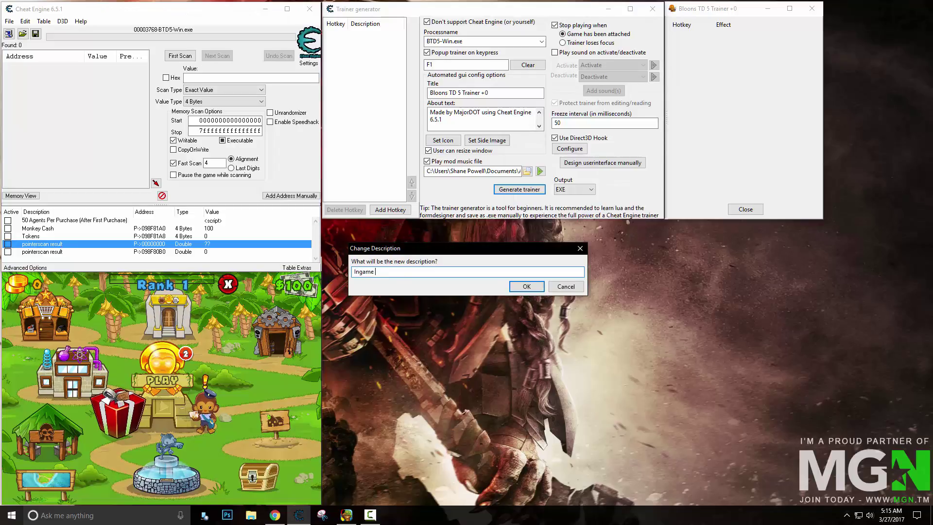
text(Ingame Cash)
key(Return)
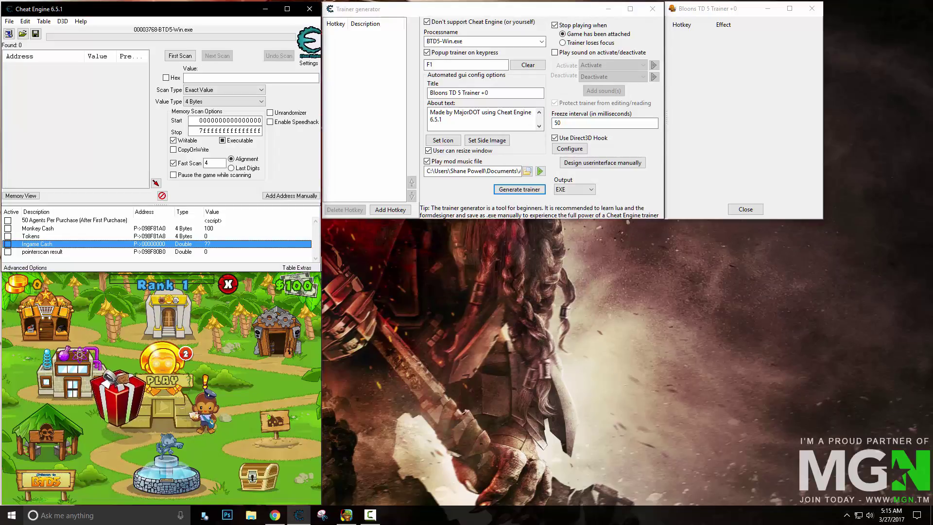
- Rename the second pointerscan result to 'XP', then choose 50 Agents for a new hotkey
click(42, 251)
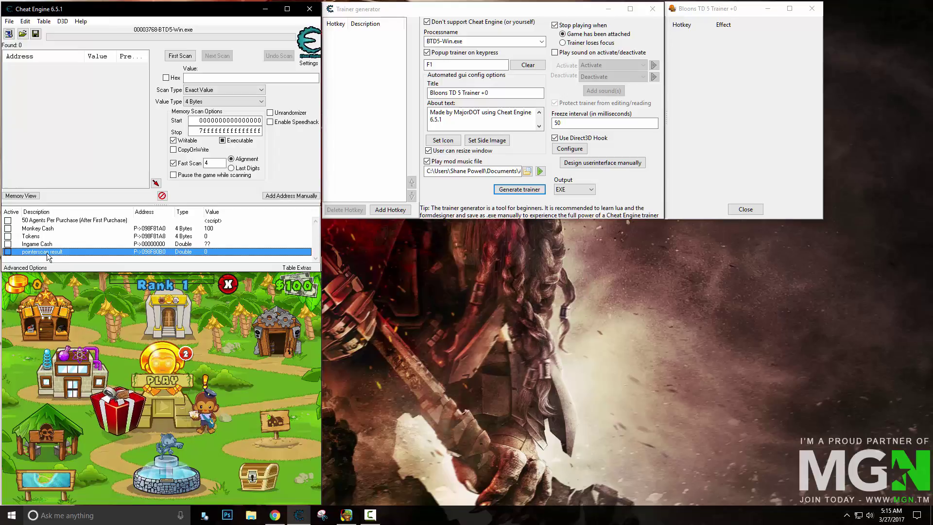
double_click(86, 250)
text(XP)
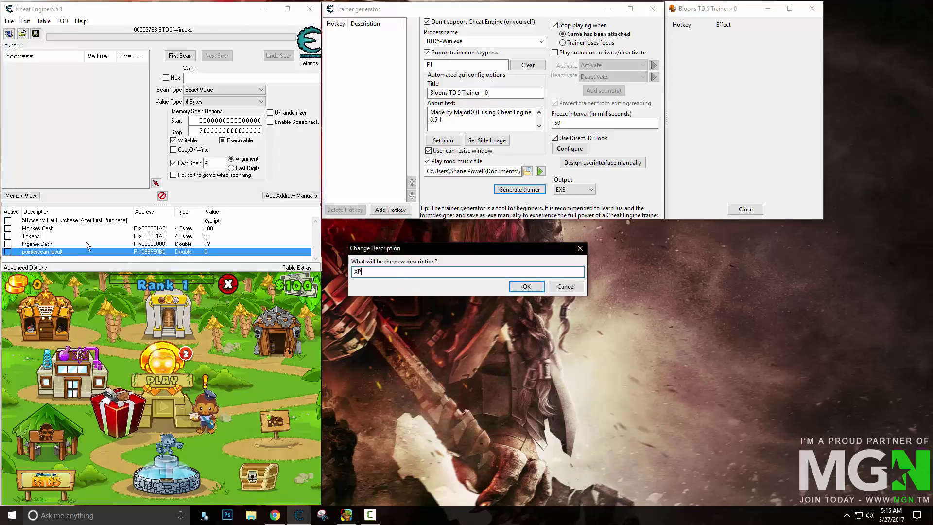
key(Return)
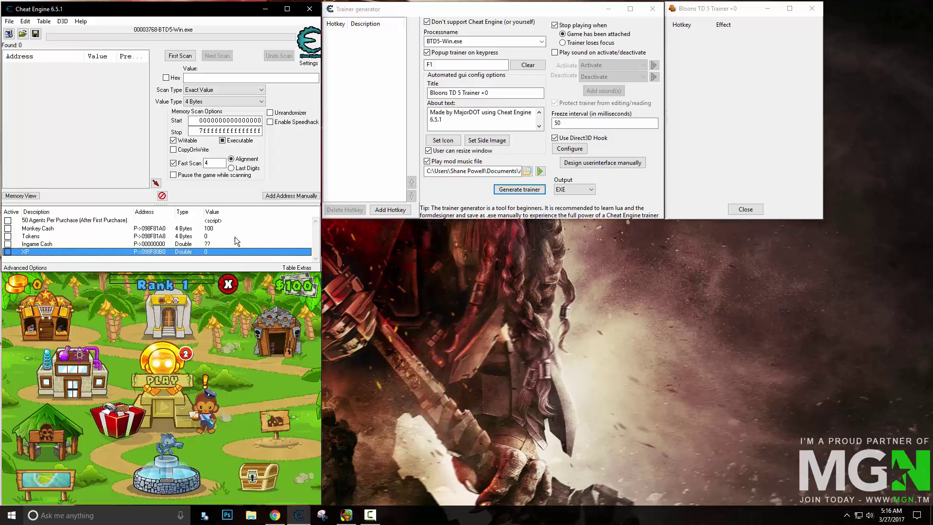
click(386, 209)
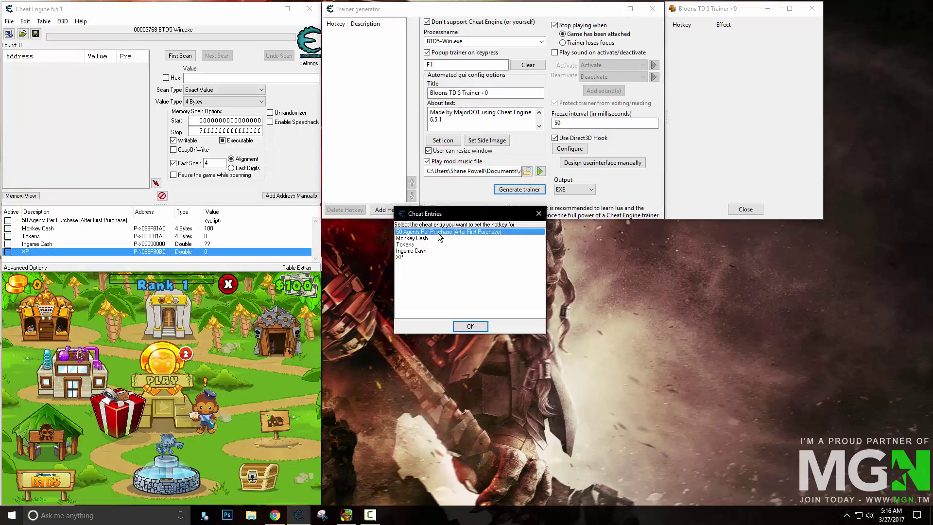
double_click(438, 233)
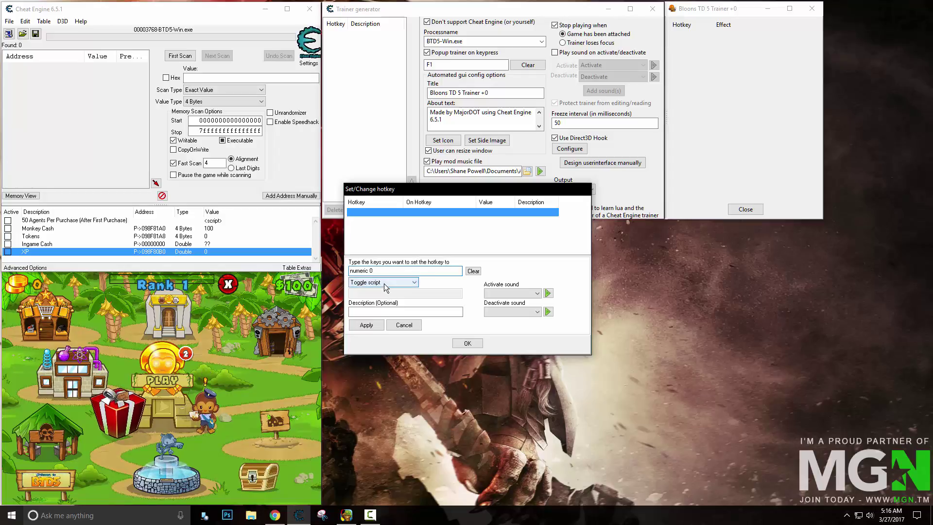
- Describe the numeric 0 hotkey as '50 Agents On Purchase (After First Purchase Only)' and apply it
click(372, 313)
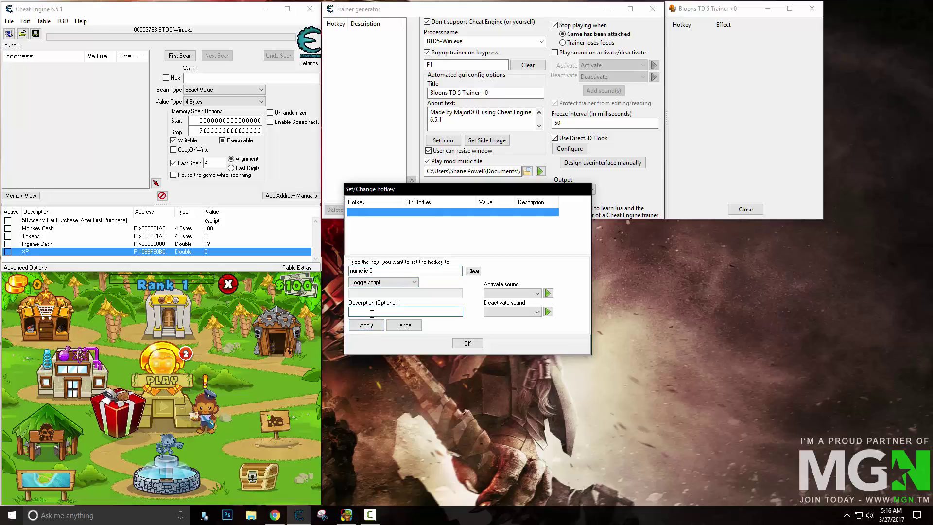
text(50 Agents On)
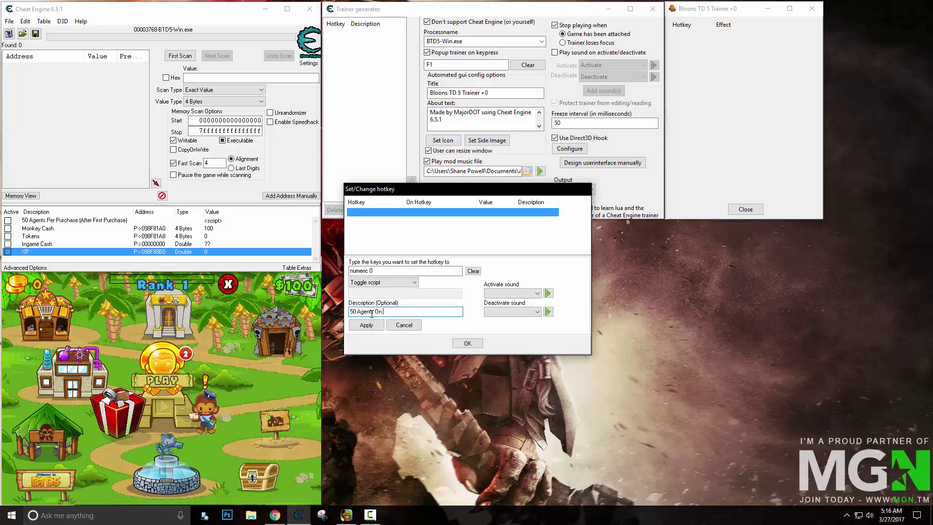
text( Purc)
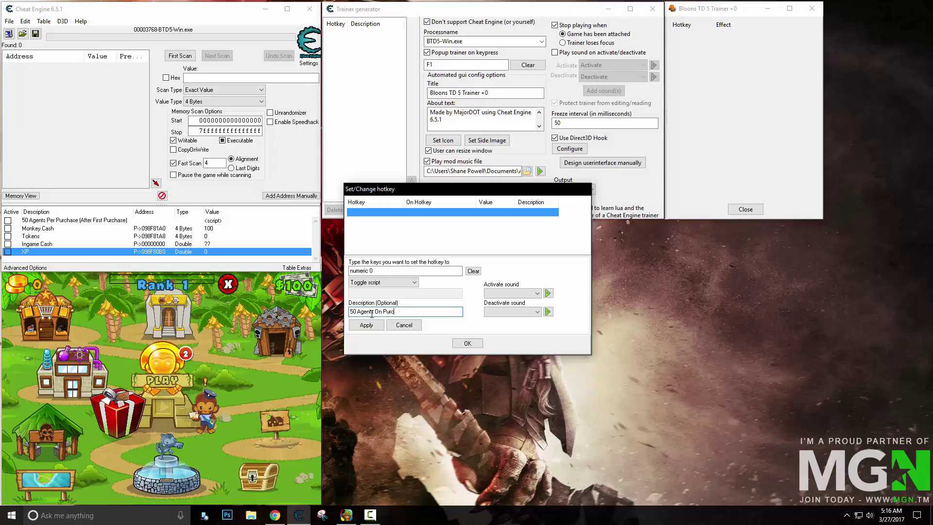
text(hase ()
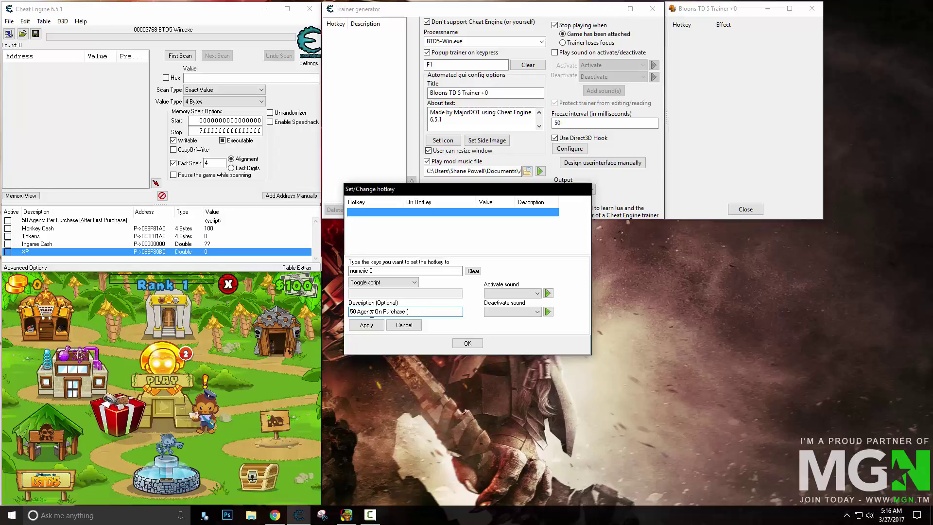
text(After First Purchase)
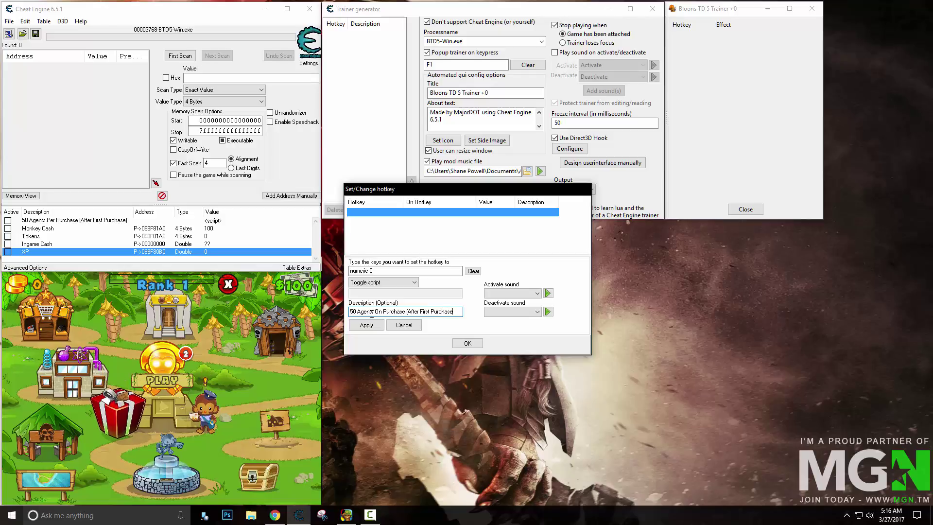
text( Only))
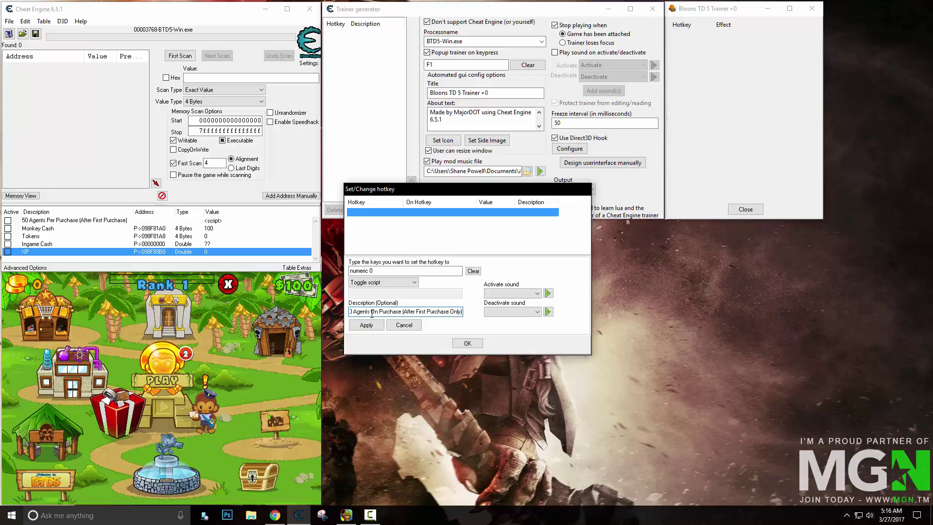
click(366, 324)
click(464, 344)
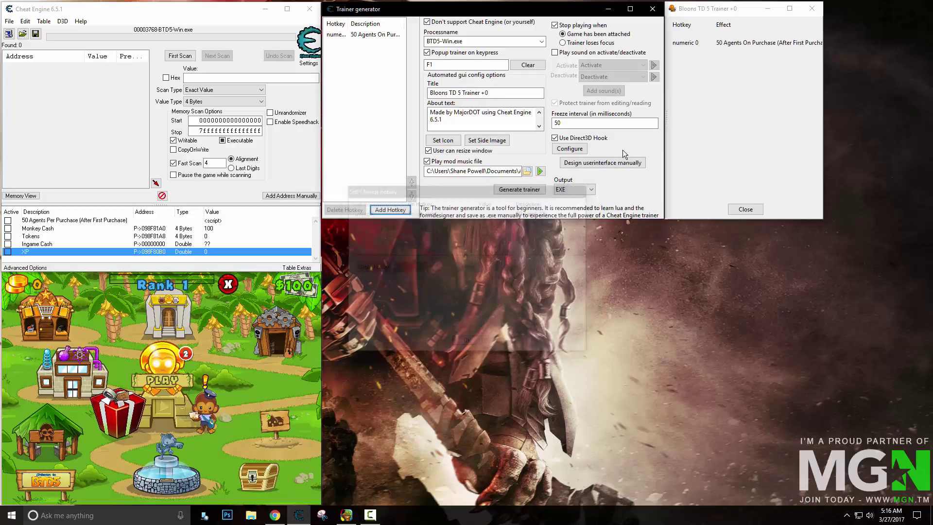
- Widen the trainer preview, test the numeric 0 hotkey, and reopen the Cheat Entries list
drag(822, 104, 845, 106)
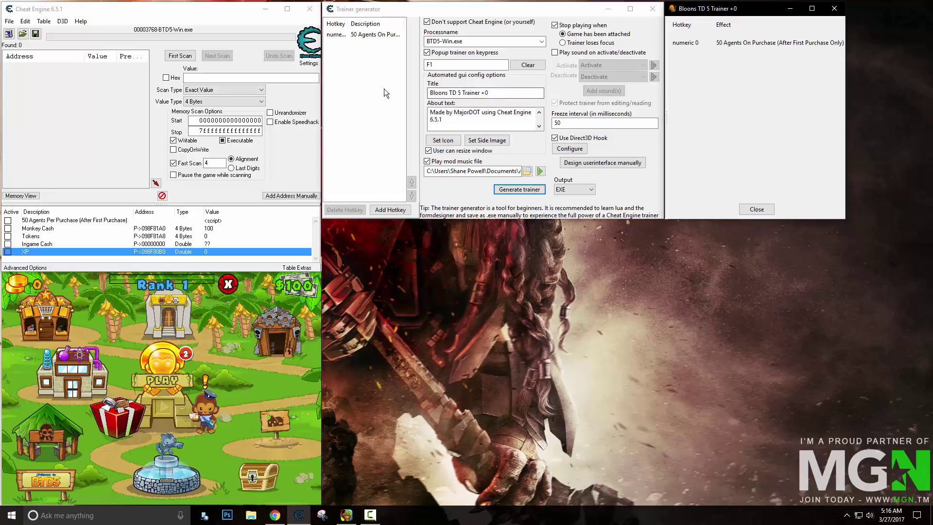
key(KP_0)
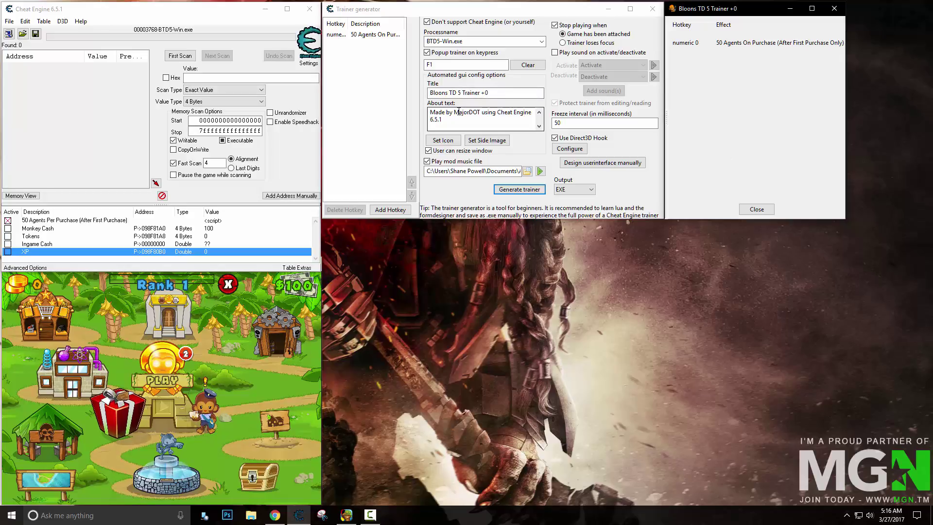
click(377, 94)
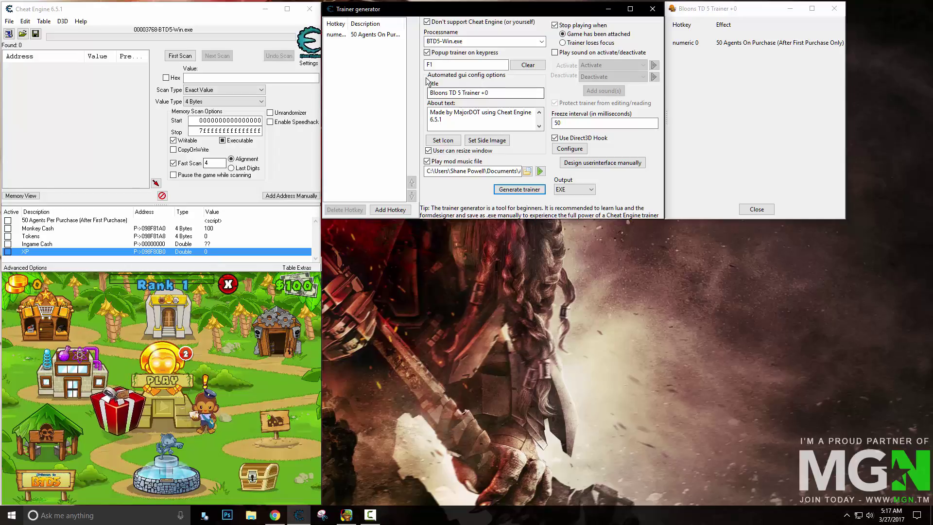
click(405, 211)
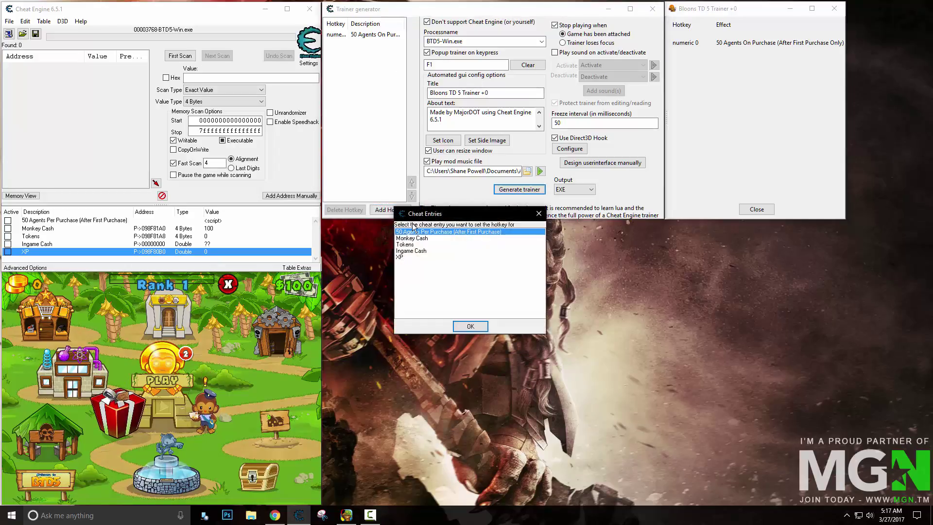
- Add a numeric 1 Toggle freeze hotkey on Monkey Cash described 'Freeze Monkey Cash'
click(418, 239)
double_click(419, 239)
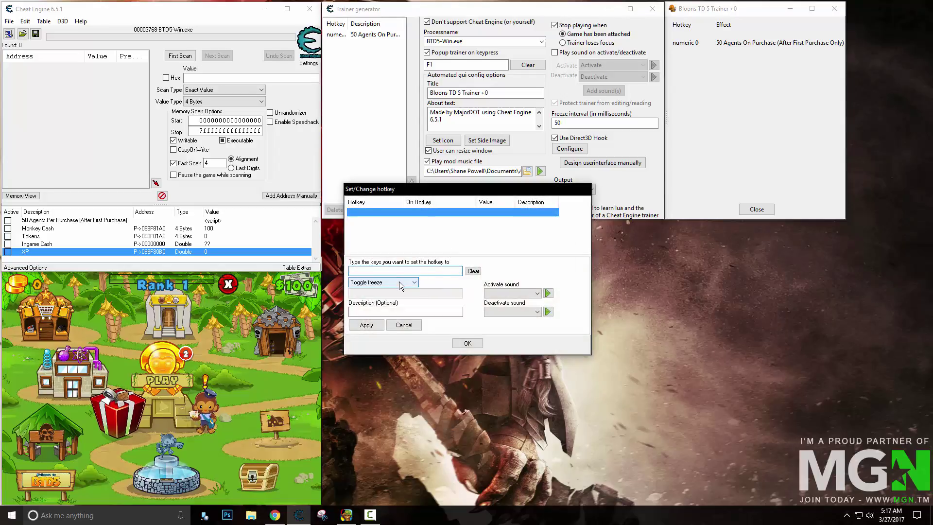
key(KP_1)
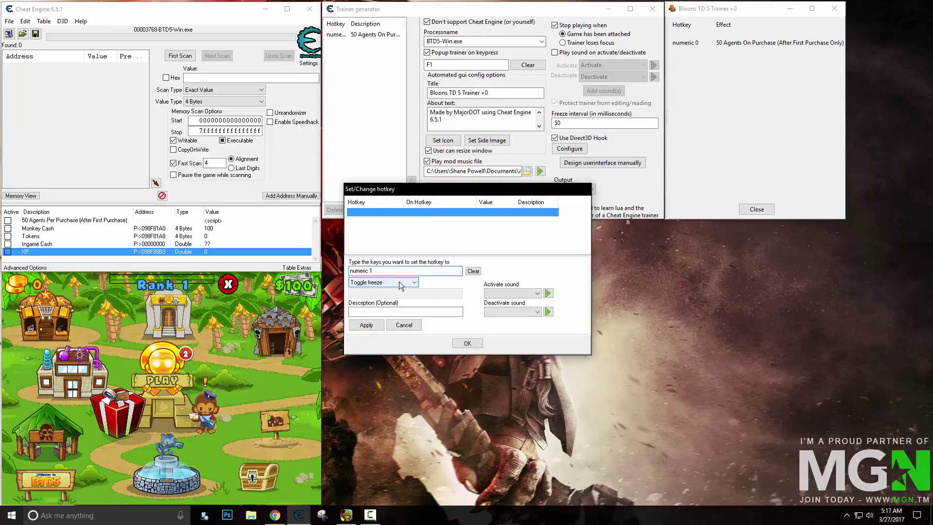
click(381, 310)
text(Freeze Monk)
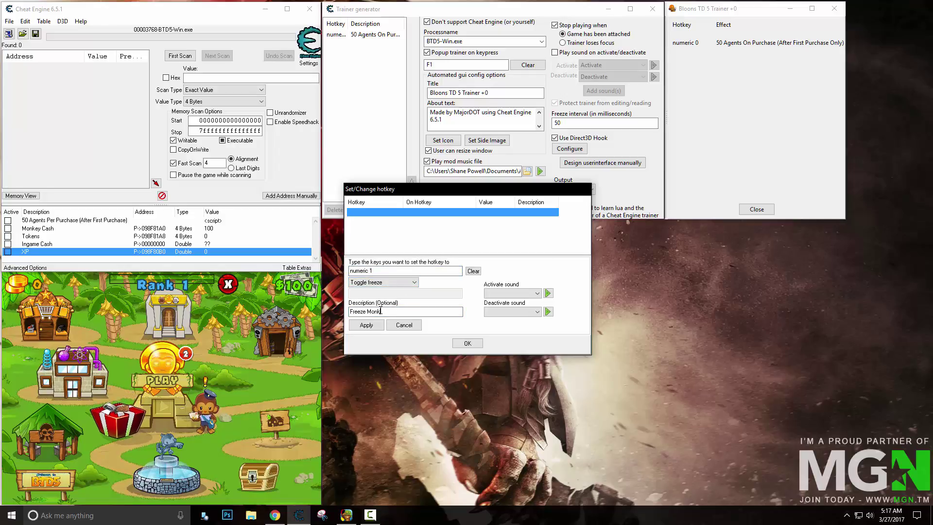
text(ey Sash)
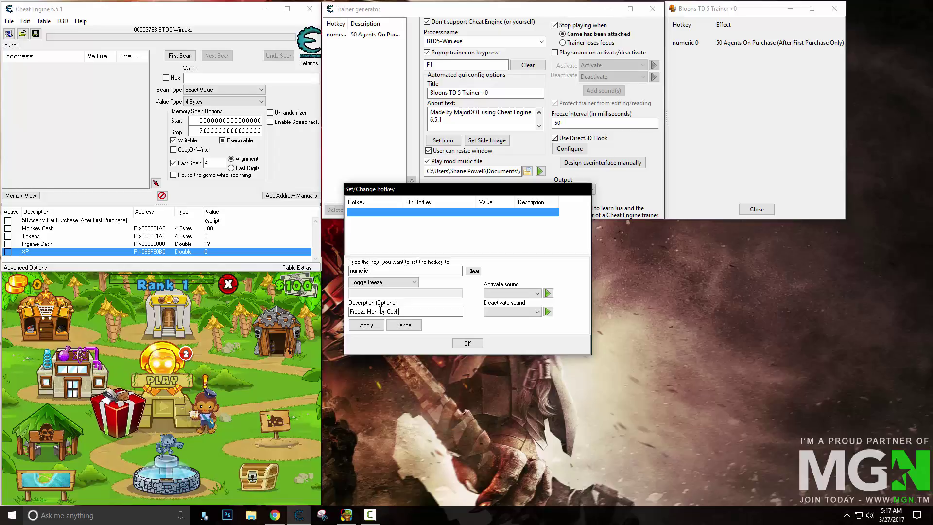
click(365, 282)
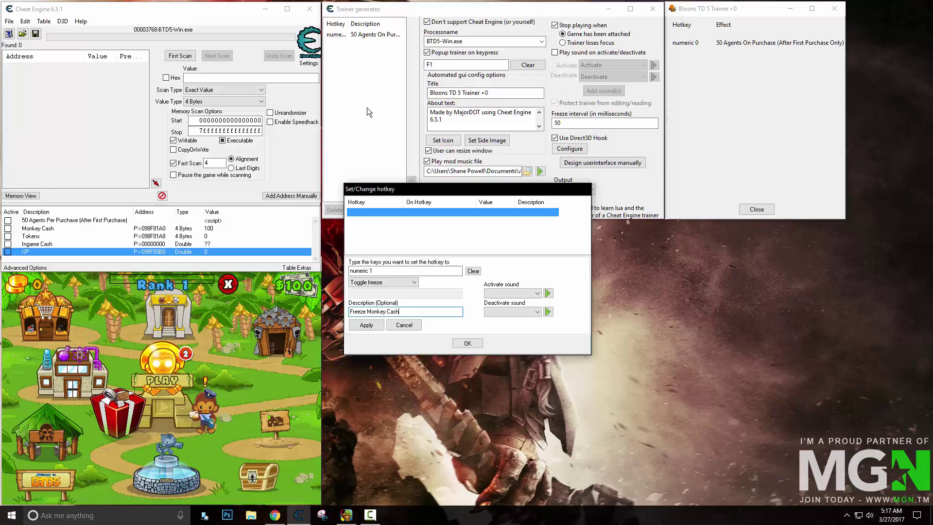
click(371, 328)
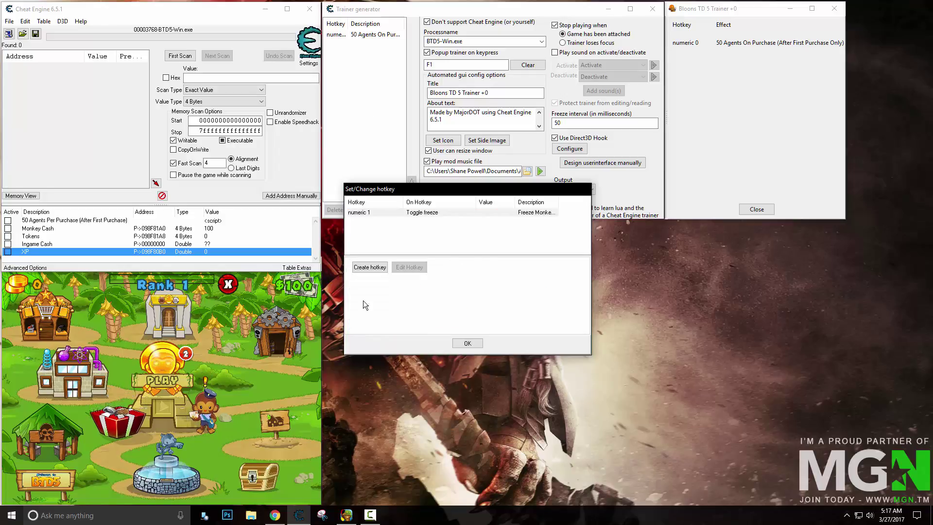
click(368, 267)
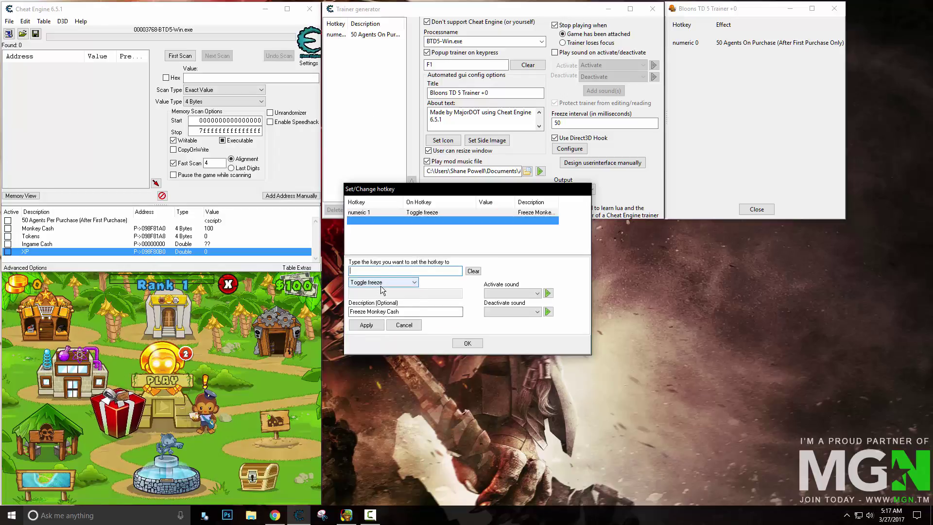
- Create a numeric 2 'Increase value with' 500 hotkey labelled '+500 Monkey Cash'
click(382, 284)
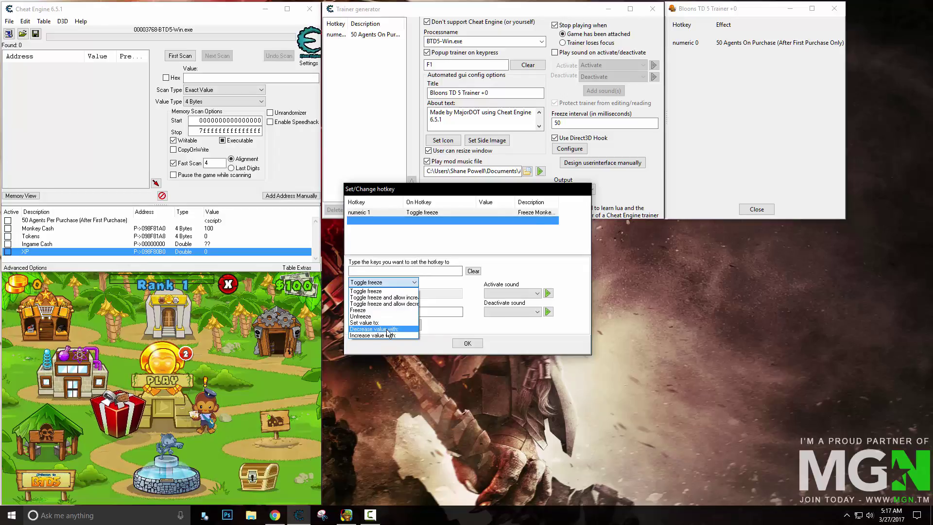
click(384, 328)
click(383, 282)
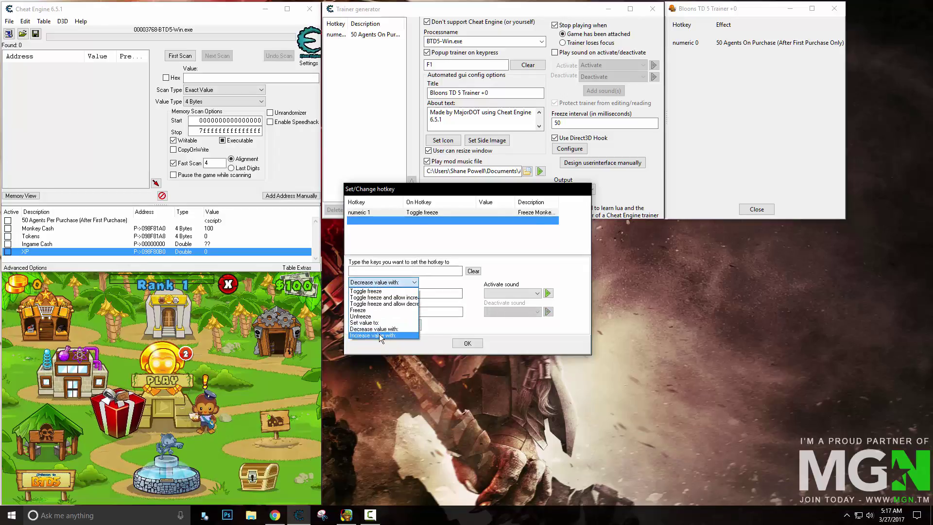
click(379, 335)
click(373, 271)
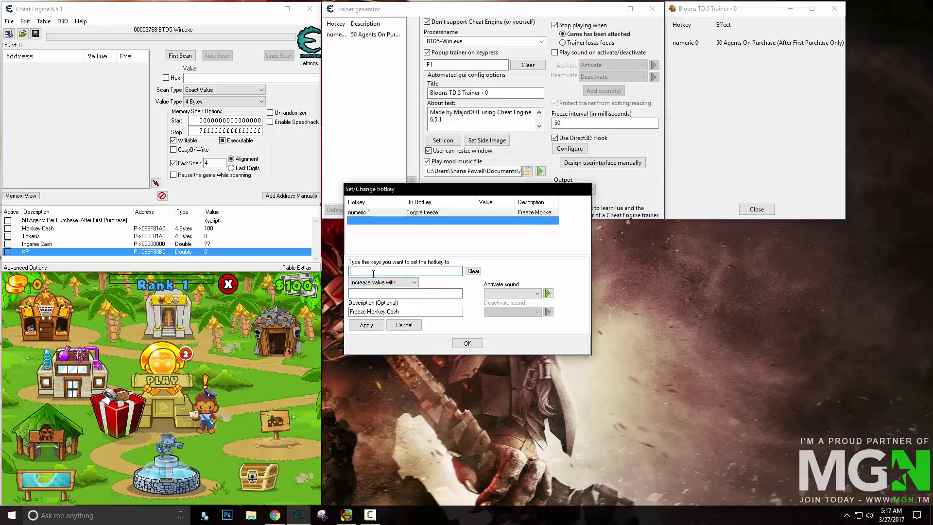
click(406, 292)
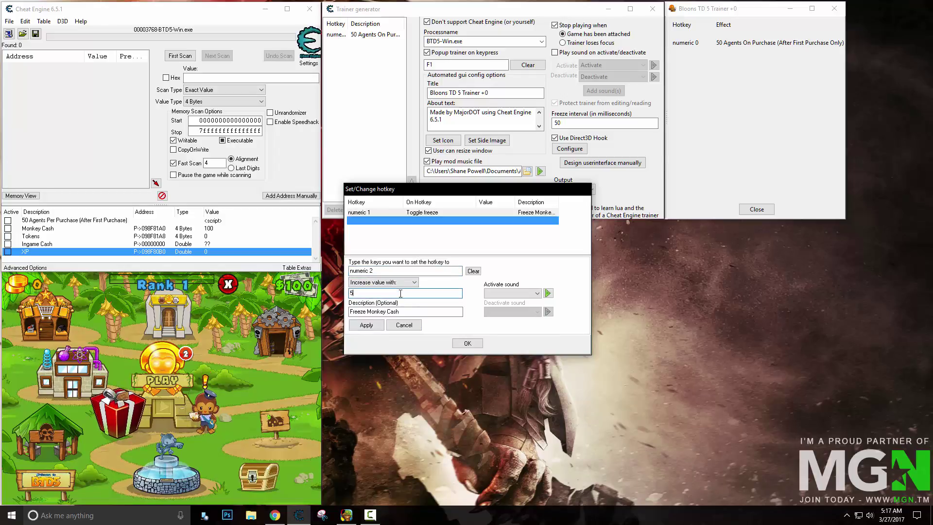
key(Tab)
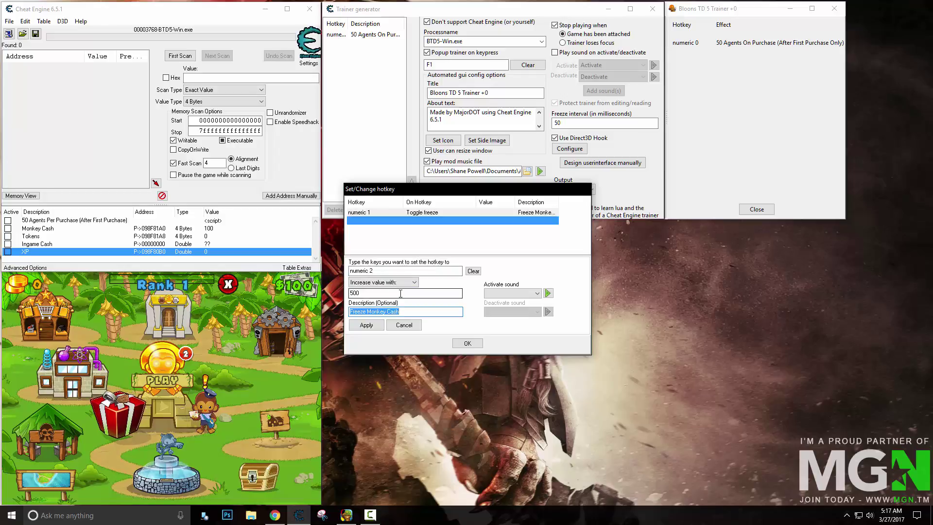
text(+500 Monkey Cash)
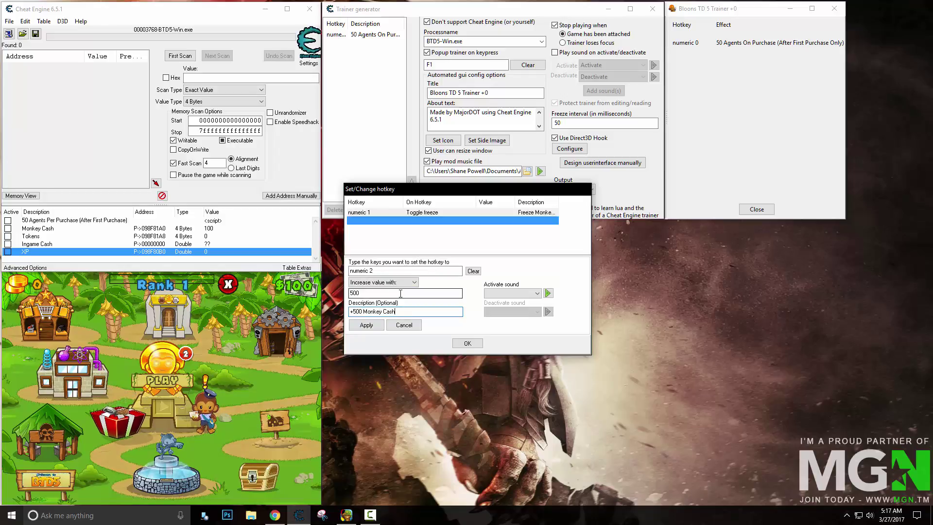
click(371, 325)
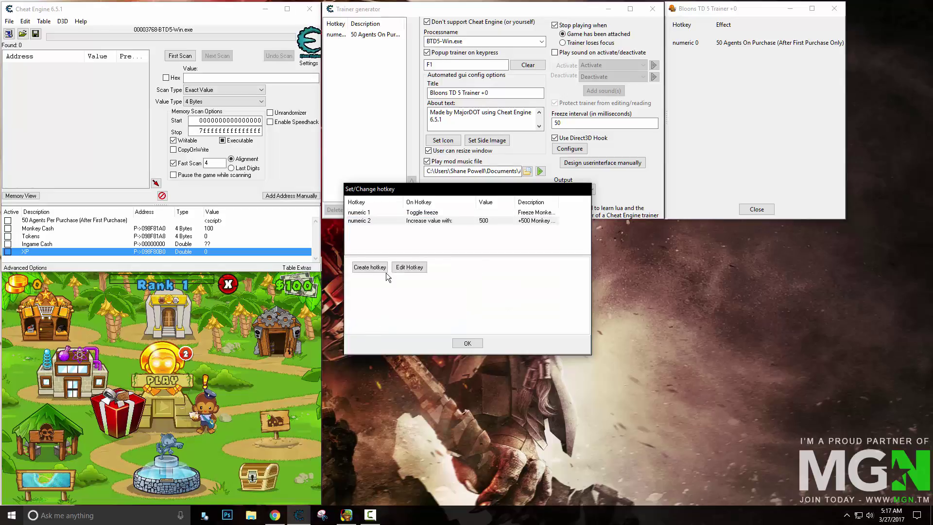
click(384, 270)
- Create a numeric 3 hotkey decreasing Monkey Cash by 500, labelled '-500 Monkey Cash', and close the editor
click(387, 285)
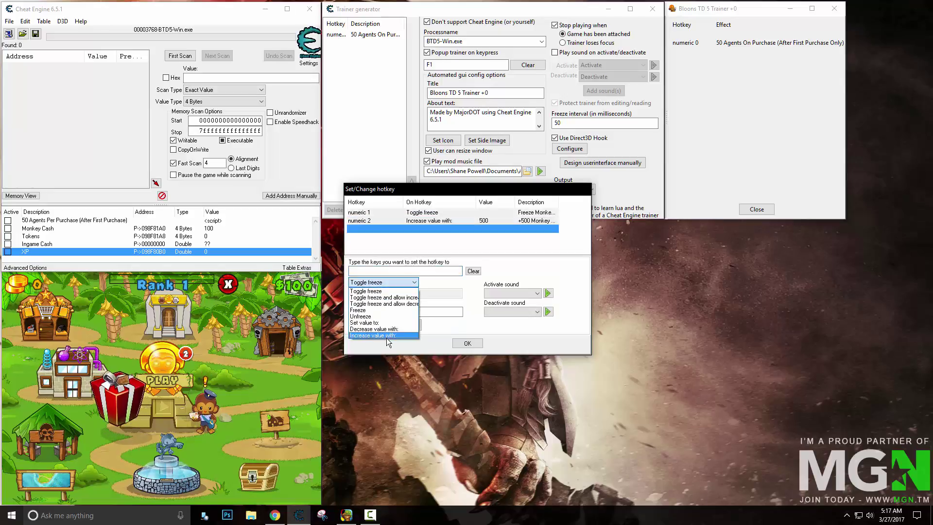
click(386, 334)
click(375, 270)
key(KP_3)
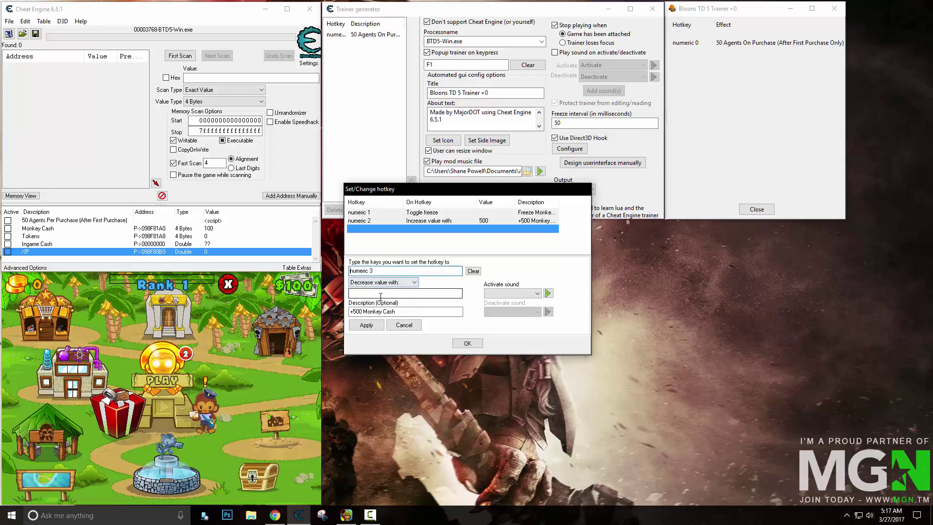
text(500)
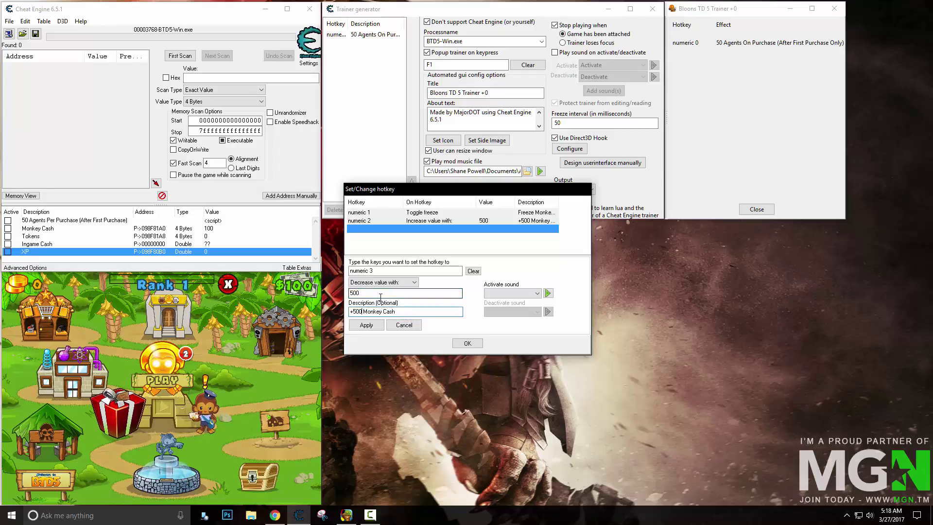
key(Home)
key(Delete)
text(-)
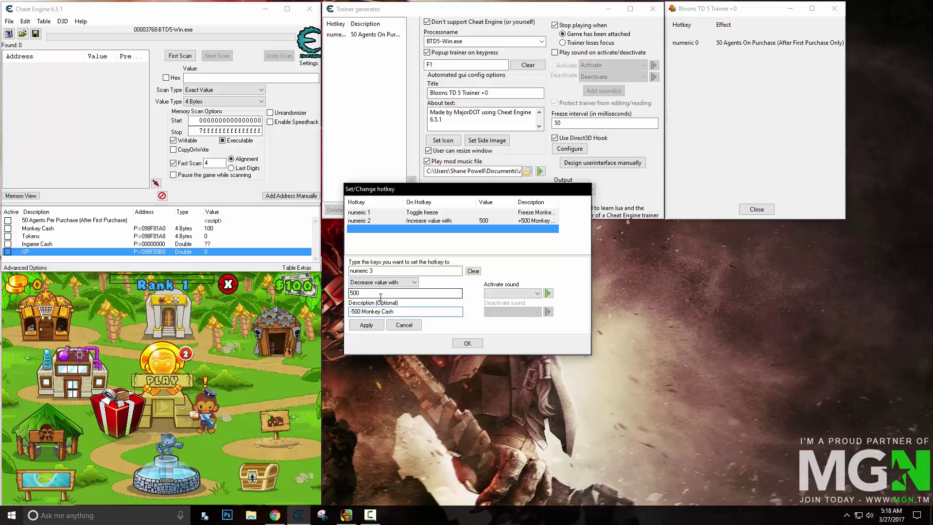
click(366, 325)
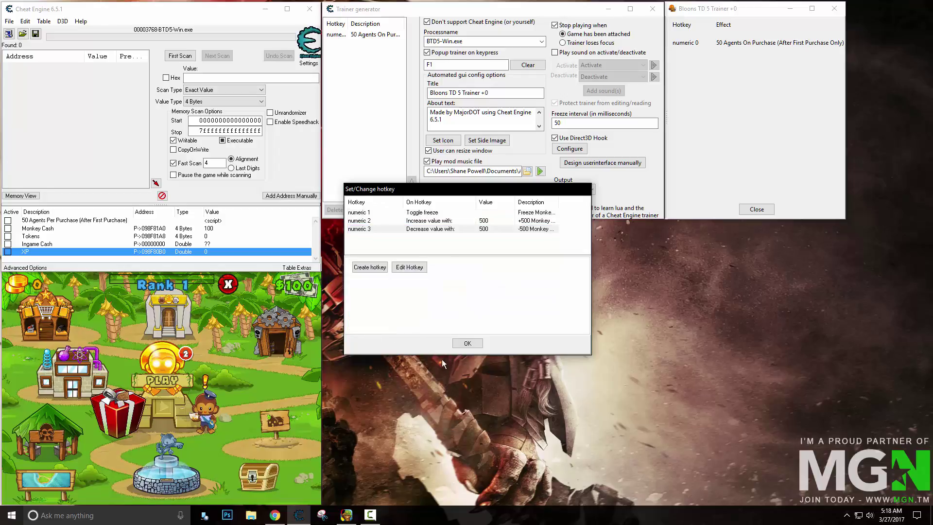
click(458, 344)
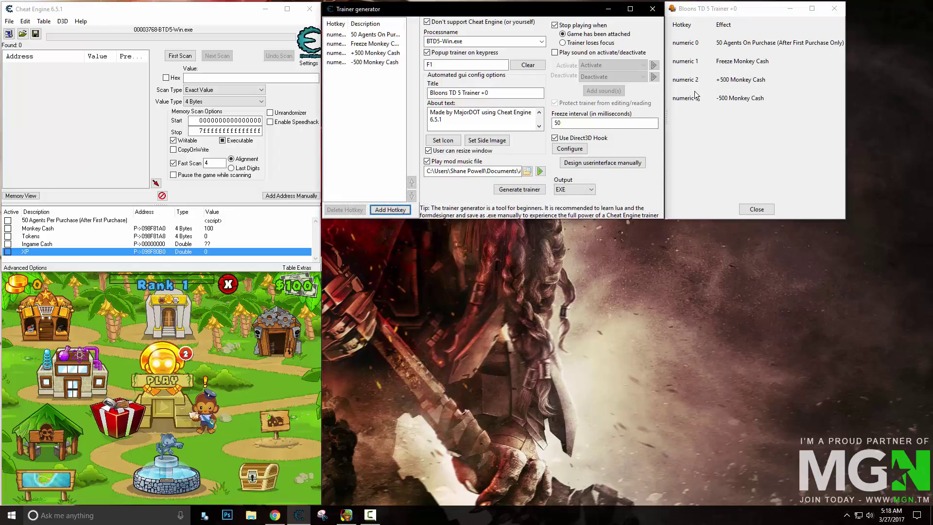
- Add a numeric 4 toggle-freeze hotkey for Tokens, described 'Freeze Token Value'
click(391, 210)
double_click(418, 250)
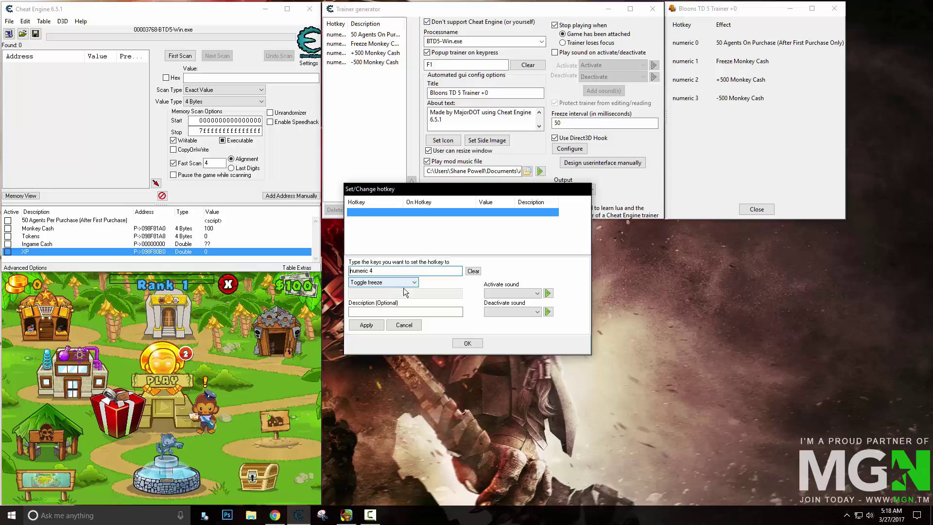
click(385, 283)
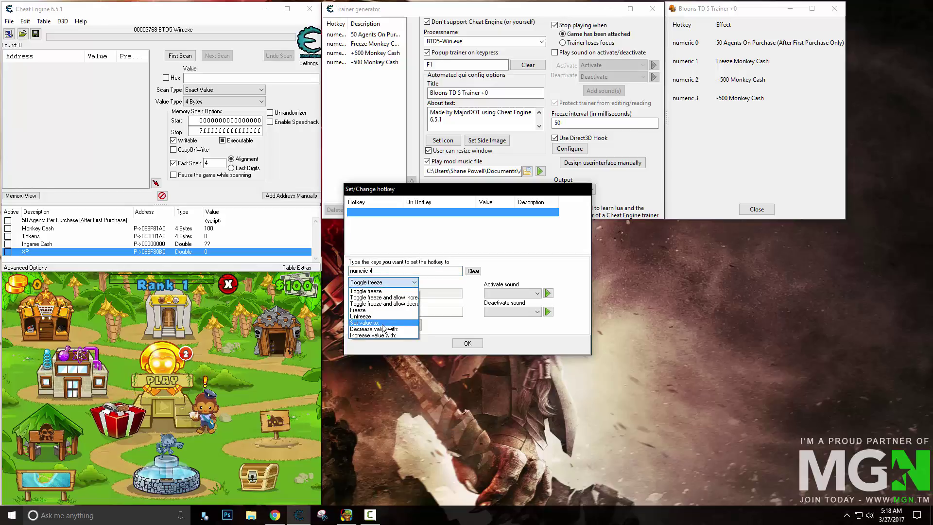
click(459, 291)
click(382, 312)
text(Freeze Tokens)
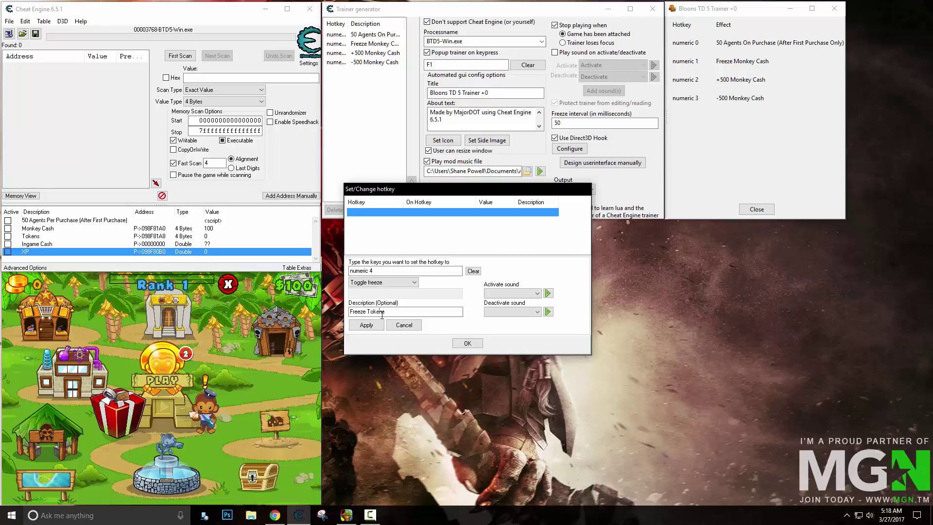
text(alue)
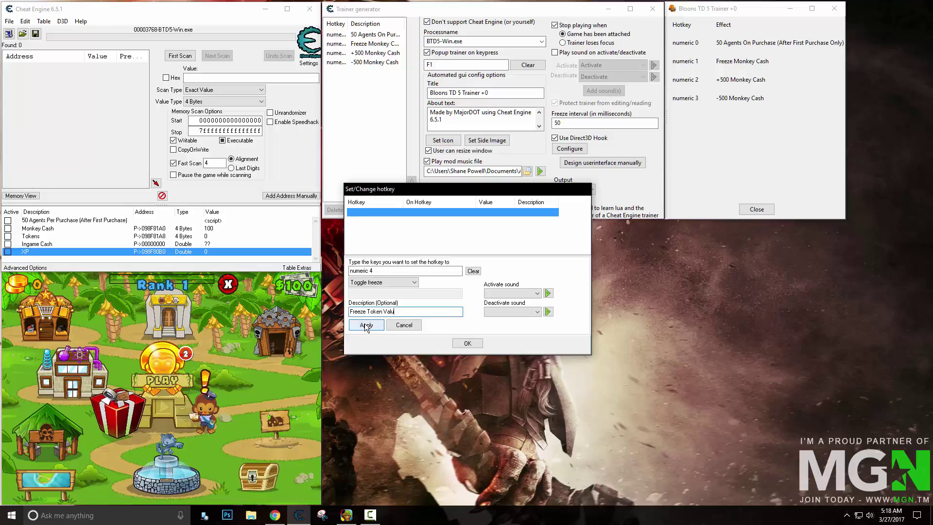
click(366, 325)
- Add a numeric 5 hotkey increasing Tokens by 10, described '+10 Tokens'
key(KP_5)
click(383, 282)
click(387, 335)
text(10)
key(Tab)
text(+10 Tokens)
click(367, 325)
- Add a numeric 6 hotkey decreasing Tokens by 10, described '-10 Tokens', and close the editor
click(369, 268)
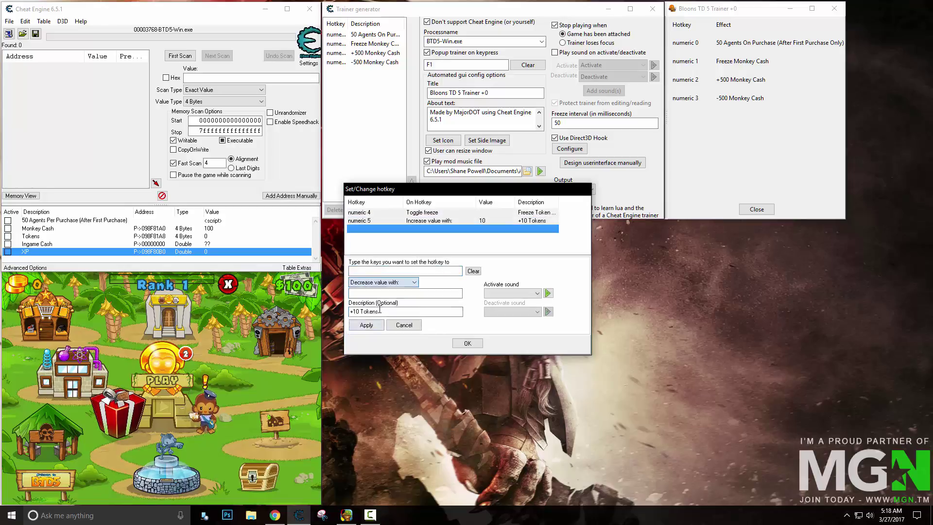
text(-10 Tokens)
key(KP_6)
click(466, 343)
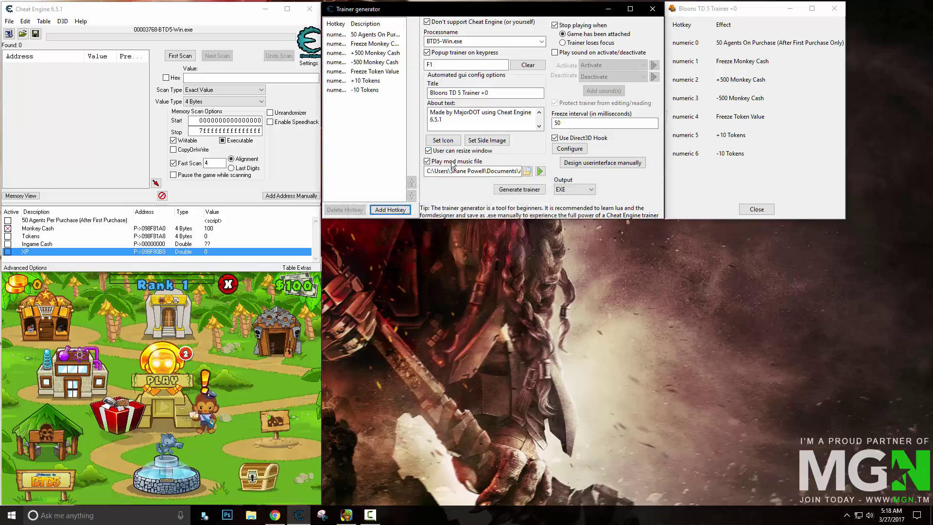
- Rename the numeric 1 Monkey Cash hotkey description to 'Freeze Monkey Cash Value'
double_click(374, 53)
text(lue)
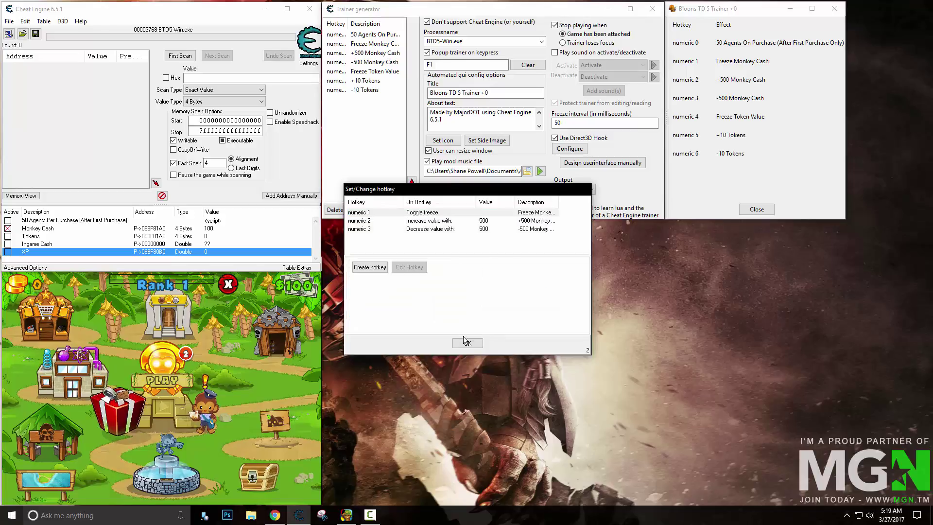
click(468, 343)
- Add a numeric 7 toggle-freeze hotkey for Ingame Cash, described 'Freeze Ingame Money Value'
click(387, 211)
double_click(413, 253)
click(413, 283)
click(391, 283)
key(KP_7)
click(389, 311)
text(Freeze Ingame Money Value)
click(371, 325)
- Add a numeric 8 hotkey increasing Ingame Cash by 1000, described '+1000 Ingame Money'
key(KP_8)
click(412, 283)
click(379, 337)
click(380, 293)
text(500)
key(BackSpace)
key(BackSpace)
key(BackSpace)
text(1000)
key(Tab)
text(+1000 Ingame Money)
click(366, 325)
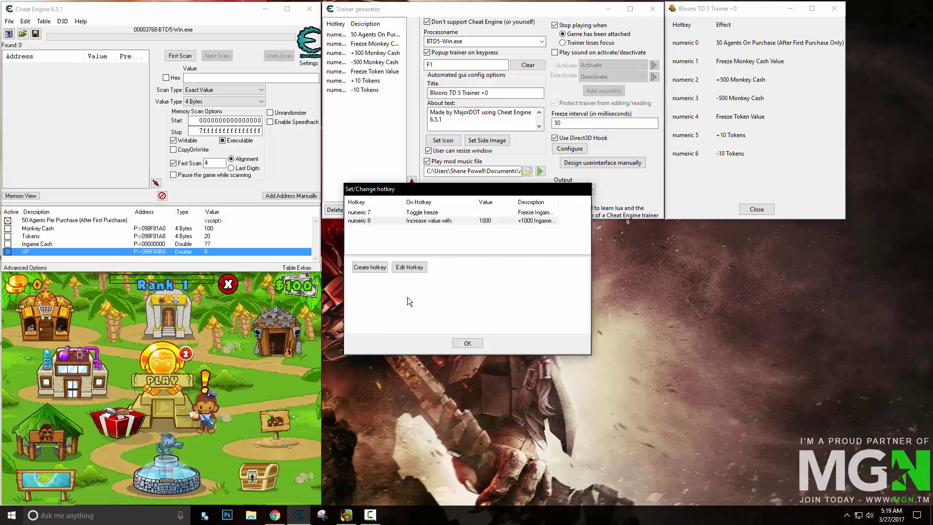
- Add a numeric 9 hotkey decreasing Ingame Cash by 1000, described '-1000 Ingame Money'
key(KP_9)
click(413, 282)
click(379, 331)
click(387, 293)
text(1000)
key(Tab)
key(Left)
key(BackSpace)
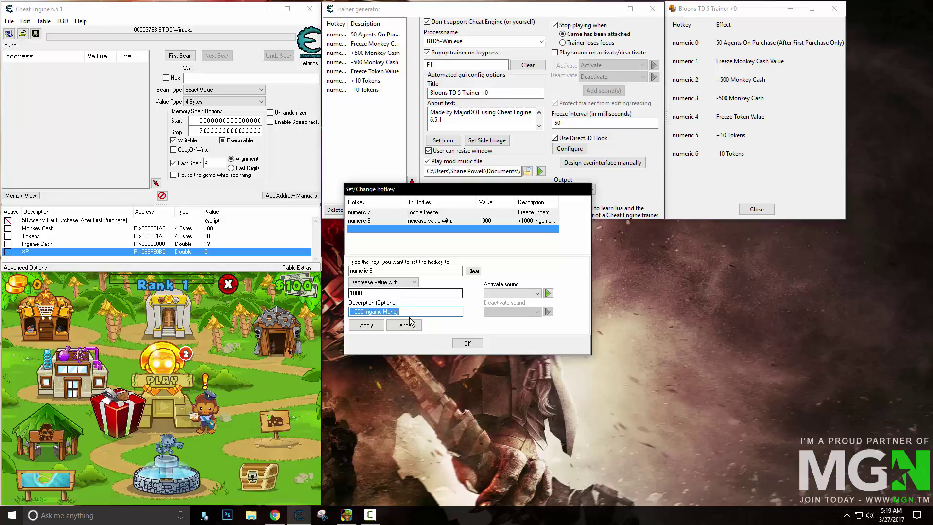
key(Return)
click(467, 343)
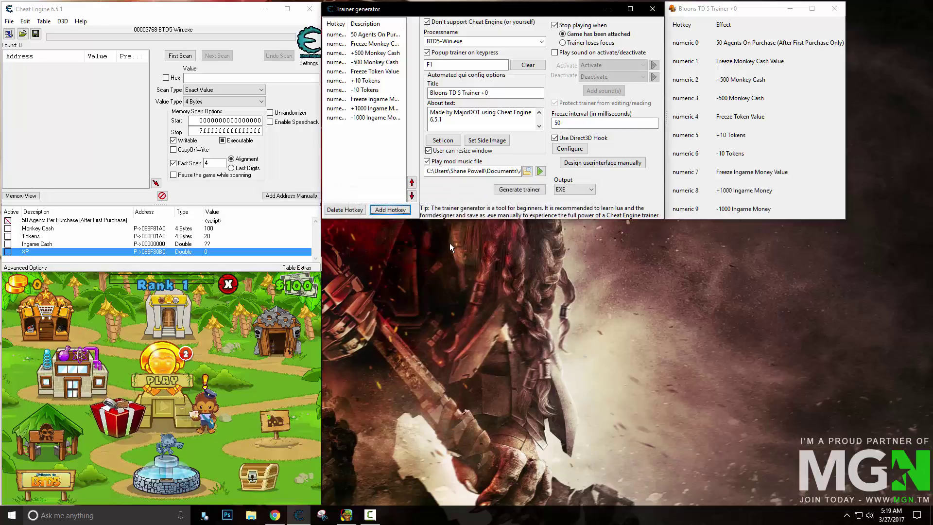
- Enlarge the trainer preview and add an XP toggle-freeze hotkey described 'Freeze XP Value'
click(764, 218)
drag(786, 223, 788, 317)
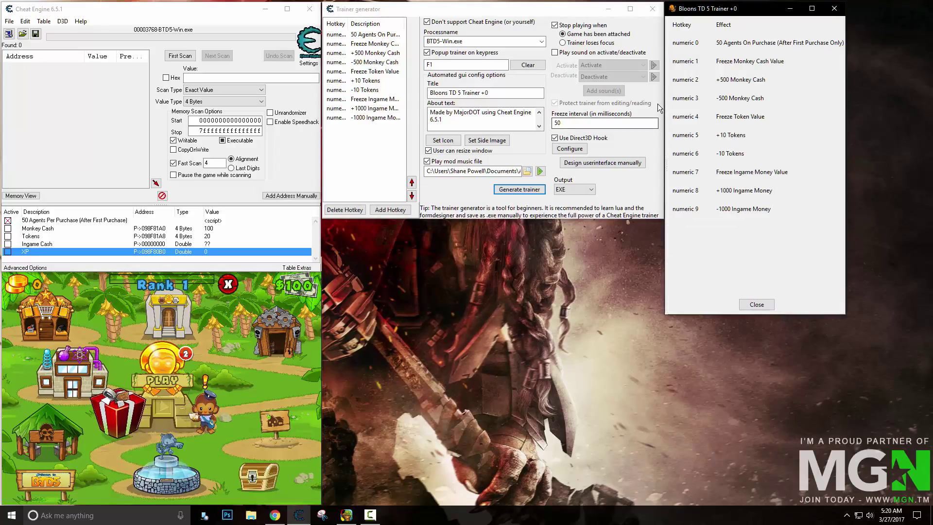
click(390, 209)
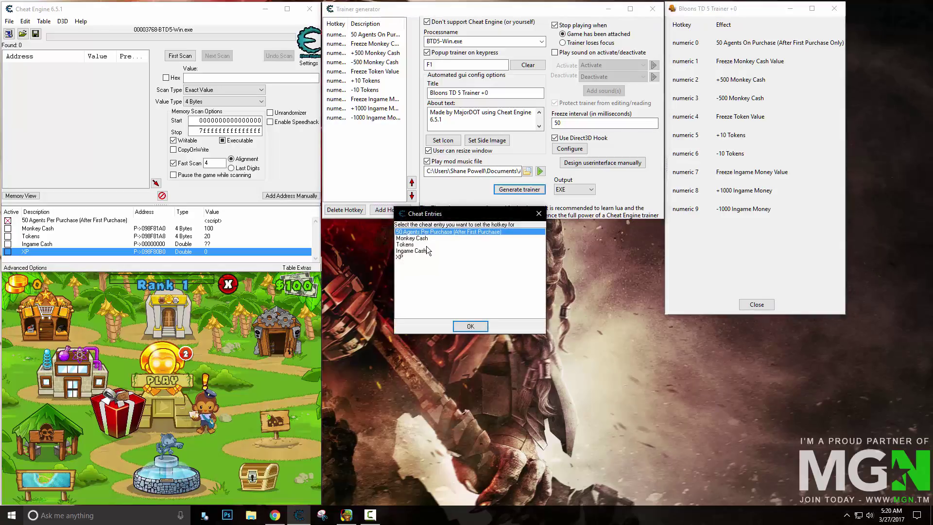
double_click(410, 257)
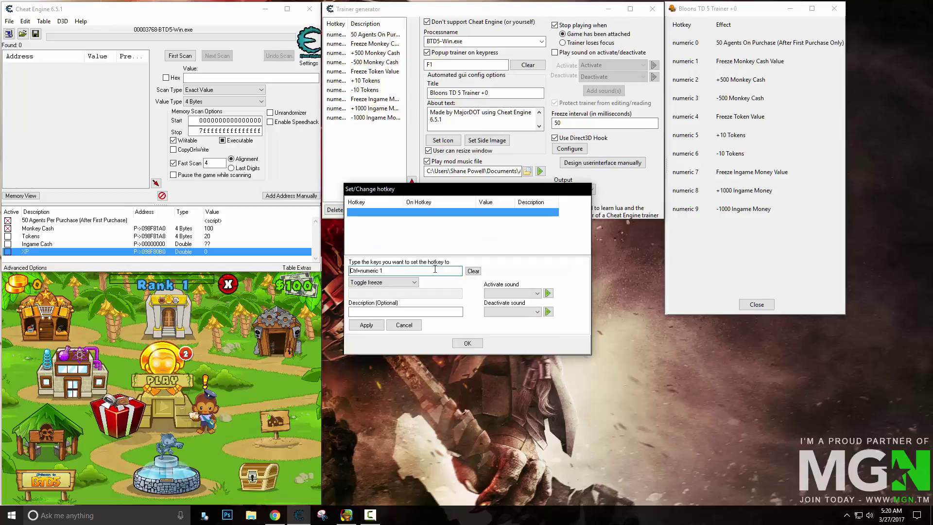
click(379, 282)
click(378, 286)
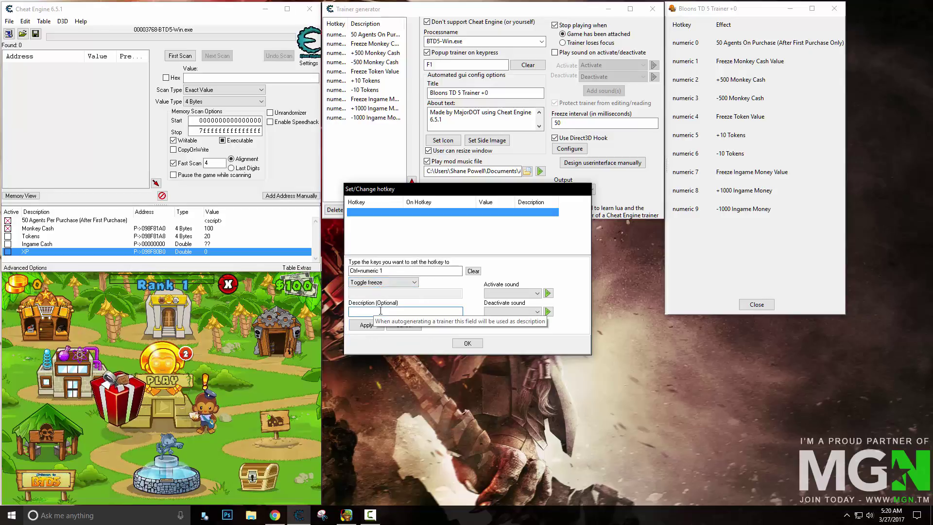
click(380, 310)
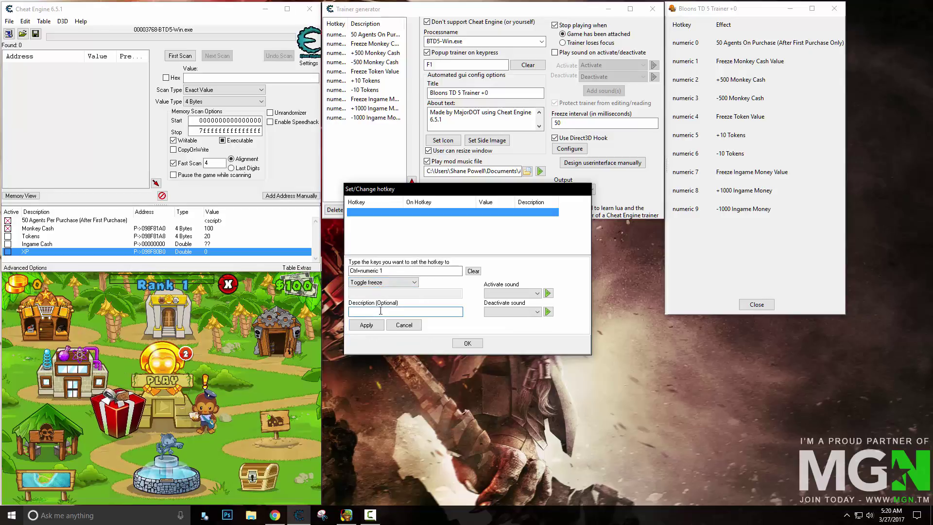
text(Freeze XP Value)
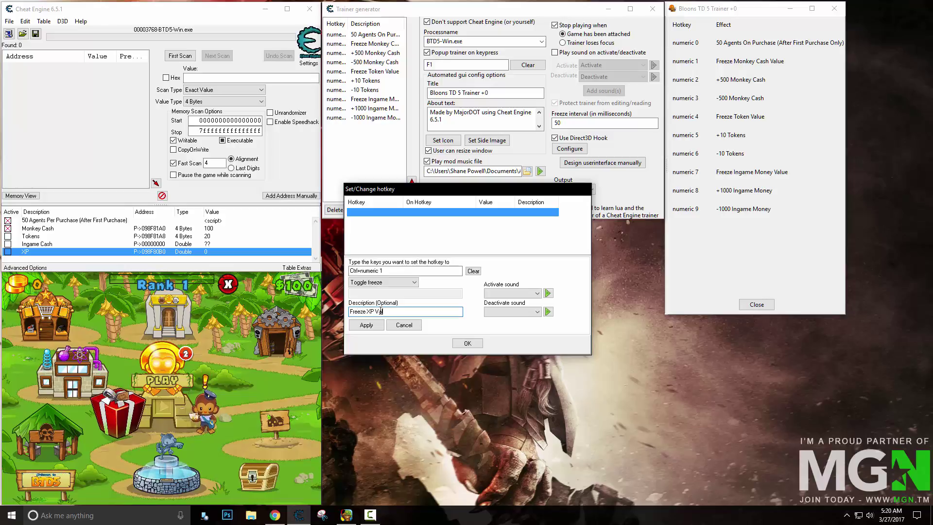
click(366, 324)
- Add a Ctrl+Num1 XP hotkey that increases the value by 5000, described '+5000 XP'
click(383, 282)
click(395, 335)
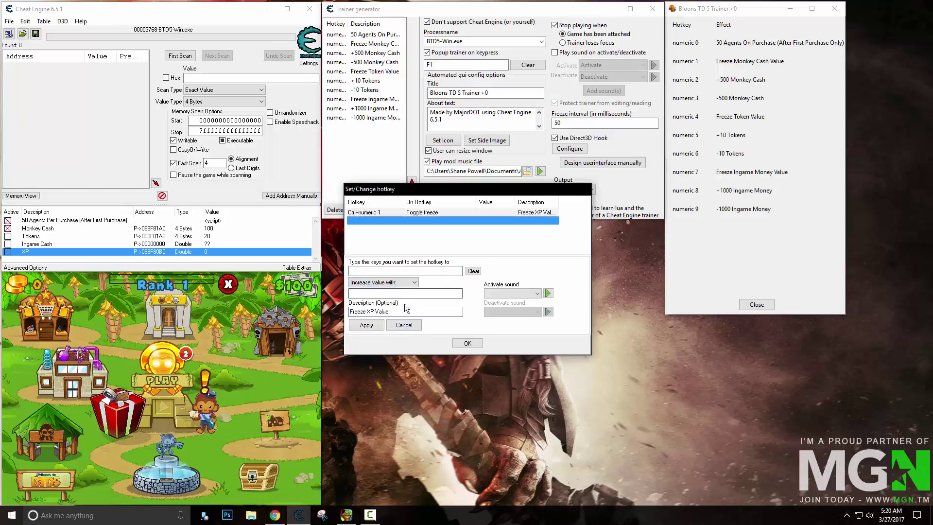
click(389, 282)
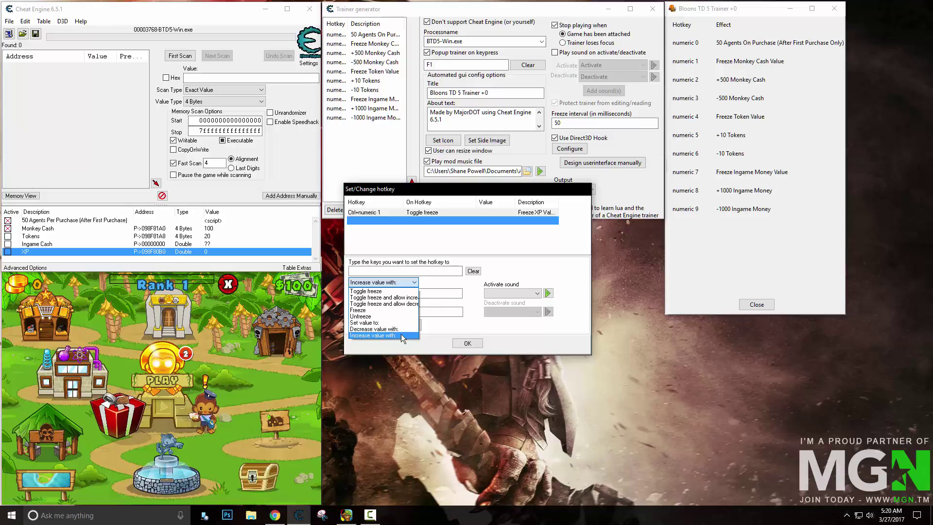
click(401, 334)
click(400, 294)
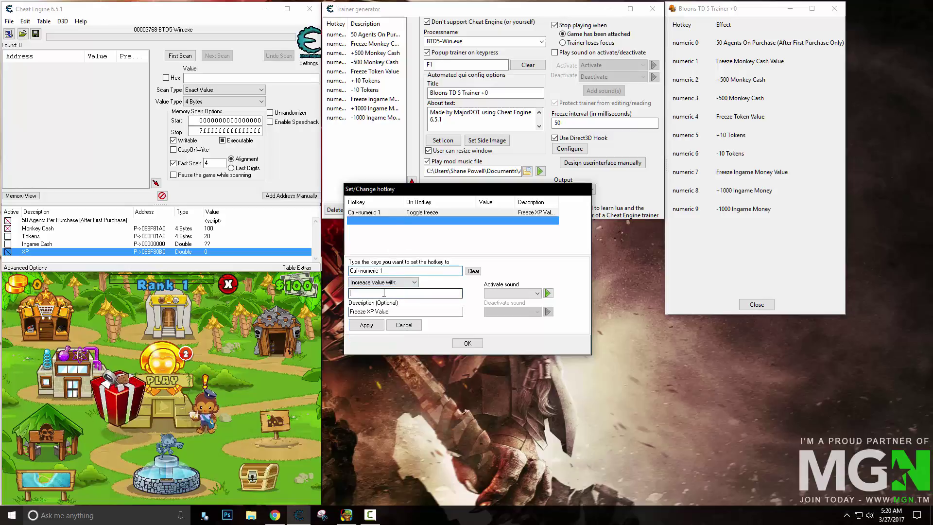
text(5000)
key(Tab)
click(367, 325)
- Reassign the Freeze XP Value hotkey to Ctrl+Num0
click(369, 212)
click(373, 270)
key(ctrl+KP_0)
click(366, 325)
- Add a Ctrl+Num2 hotkey decreasing XP by 5000, described '-5000 XP'
click(383, 282)
click(379, 331)
click(382, 293)
text(1)
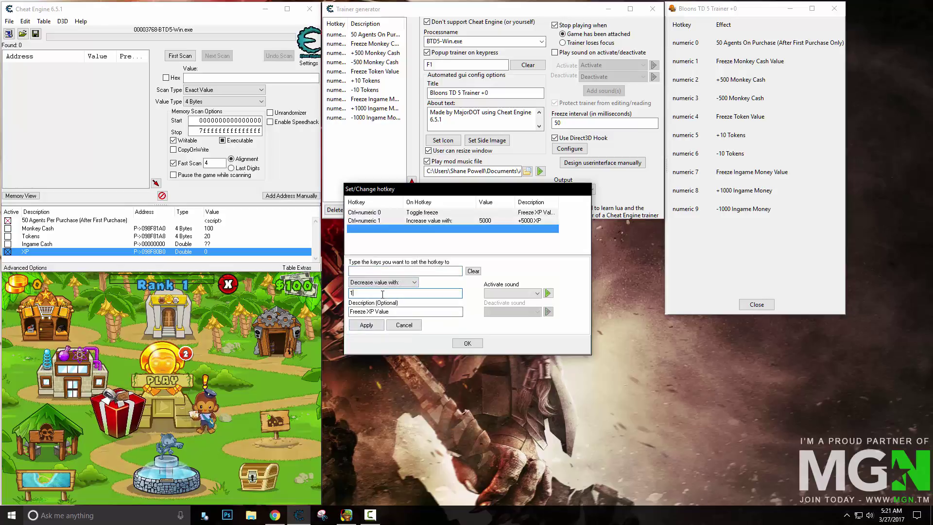
click(400, 270)
key(ctrl+KP_2)
click(405, 293)
key(Tab)
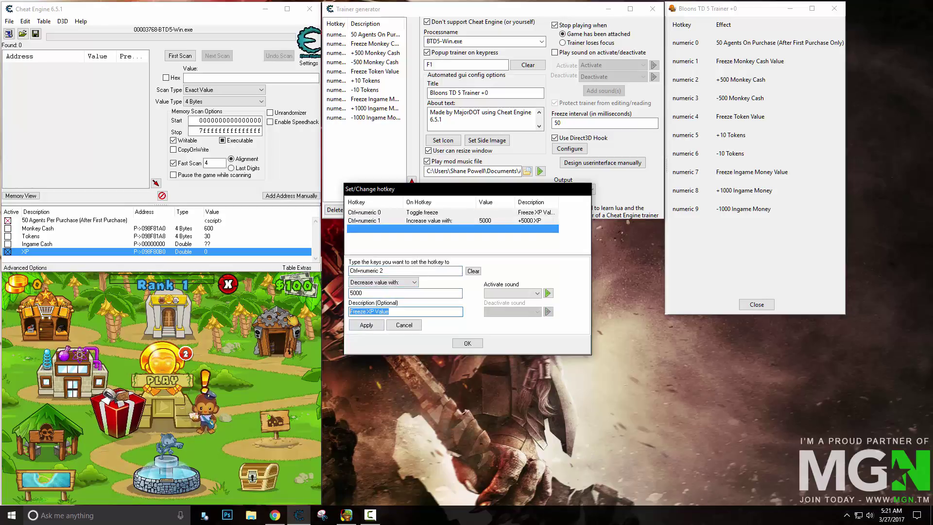
click(366, 325)
- Add a Ctrl+Num3 hotkey setting XP to 500000000, described 'Set XP To 500000000'
click(369, 237)
click(376, 270)
key(KP_3+Tab)
click(393, 292)
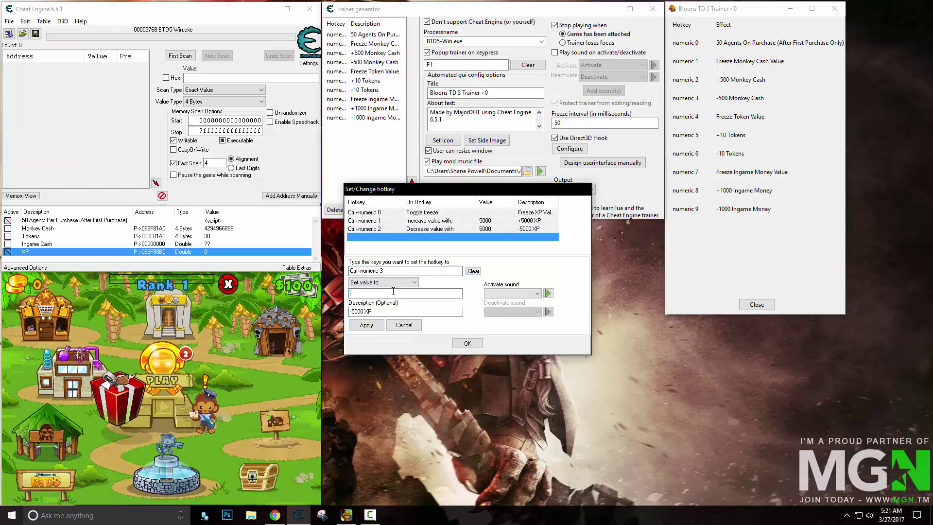
text(500000000)
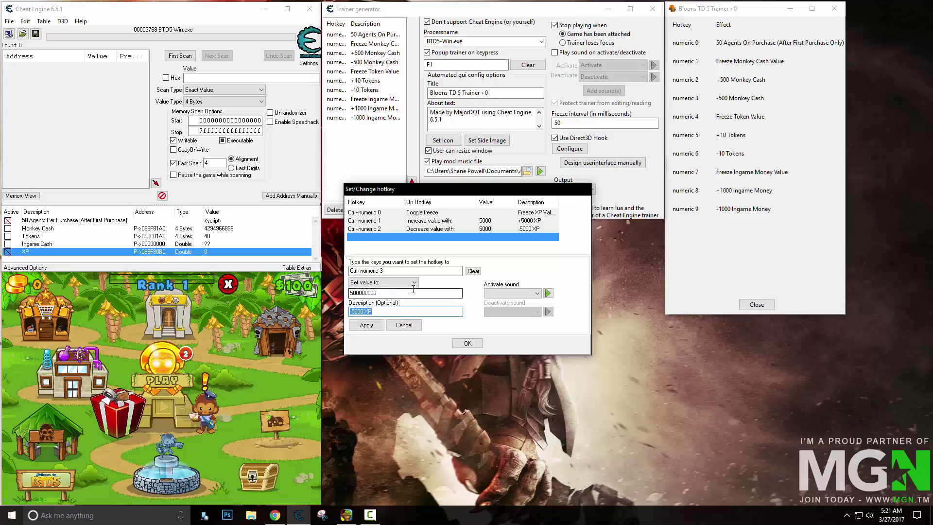
key(Tab)
text(Set XP to 50)
key(Return)
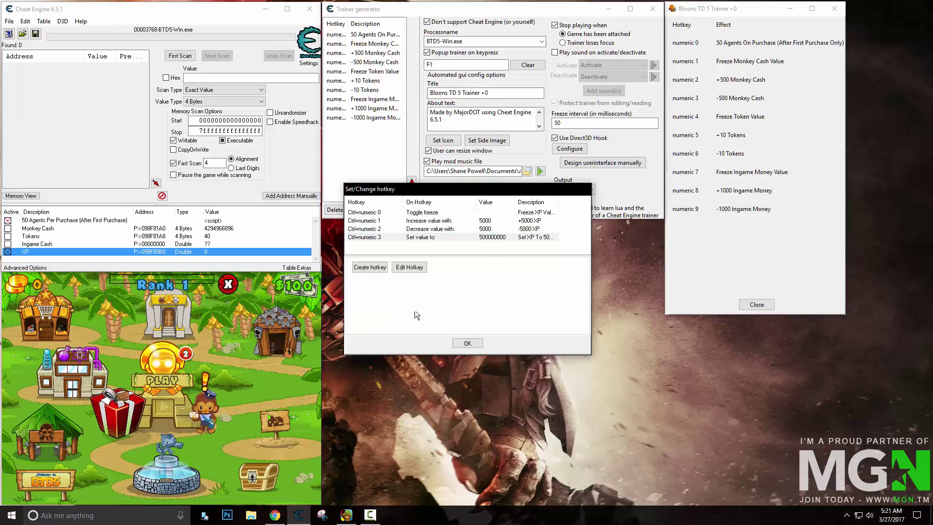
click(467, 344)
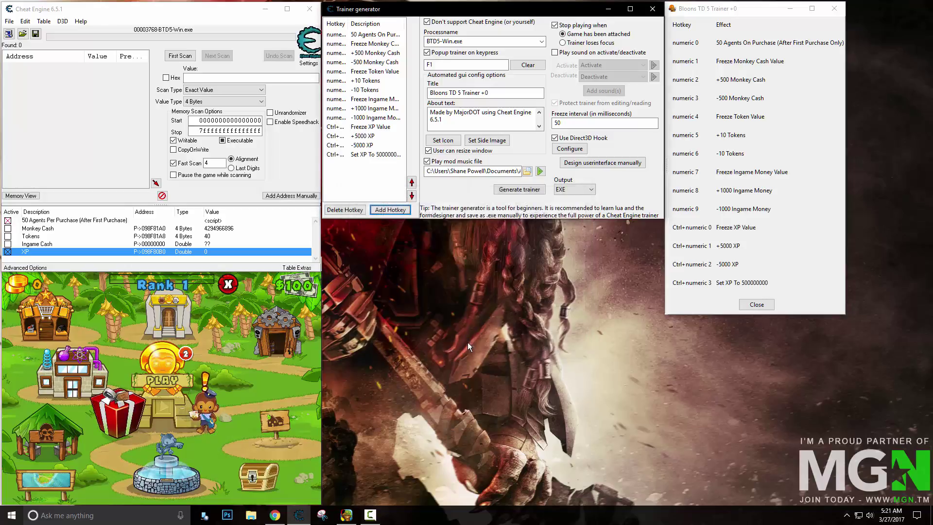
click(763, 313)
- Shorten the trainer preview, confirm EXE output, then cancel the trainer save dialog
drag(785, 316, 788, 307)
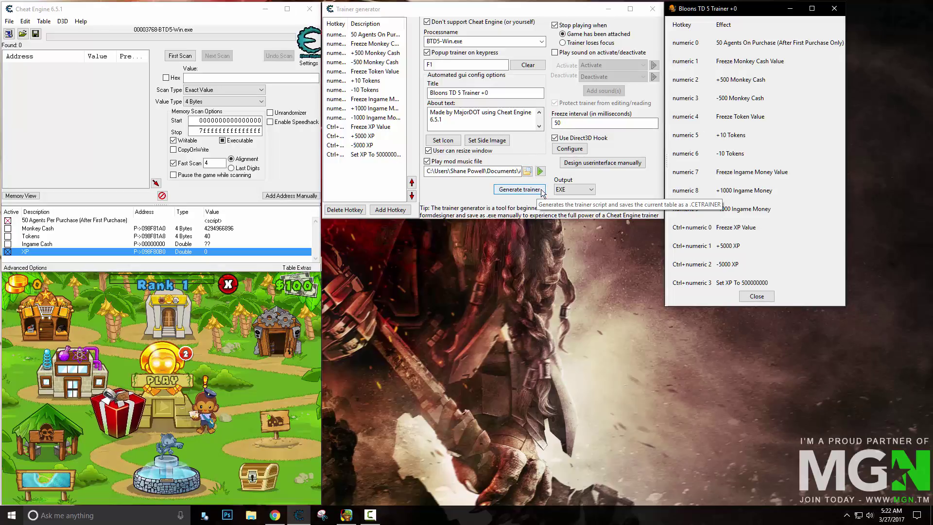
click(578, 189)
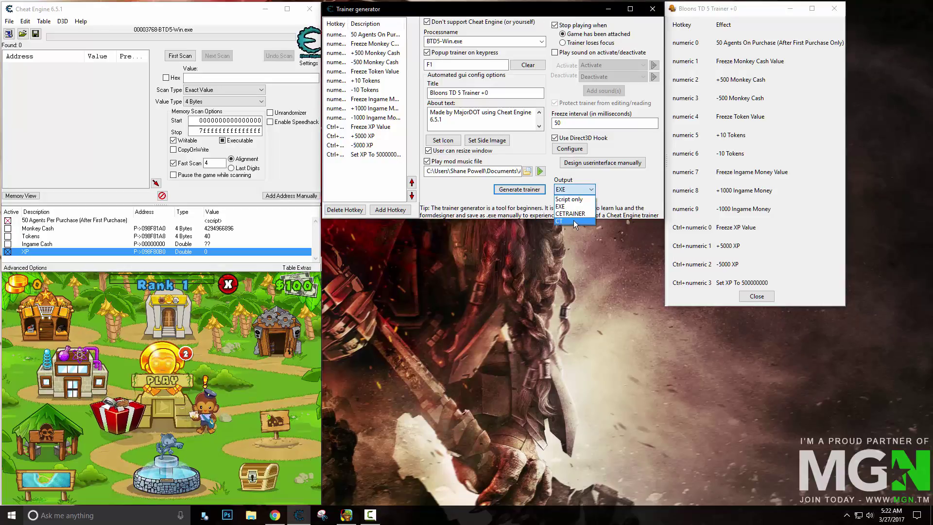
click(571, 206)
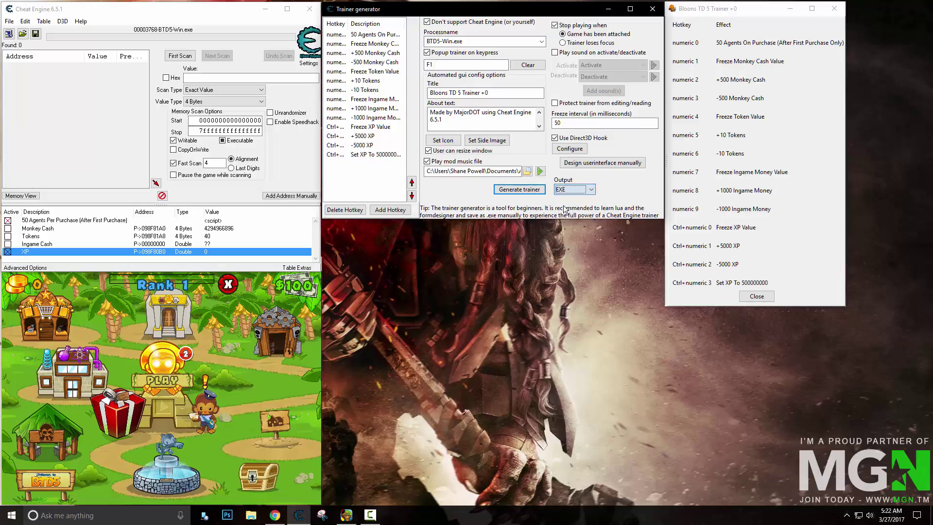
click(519, 189)
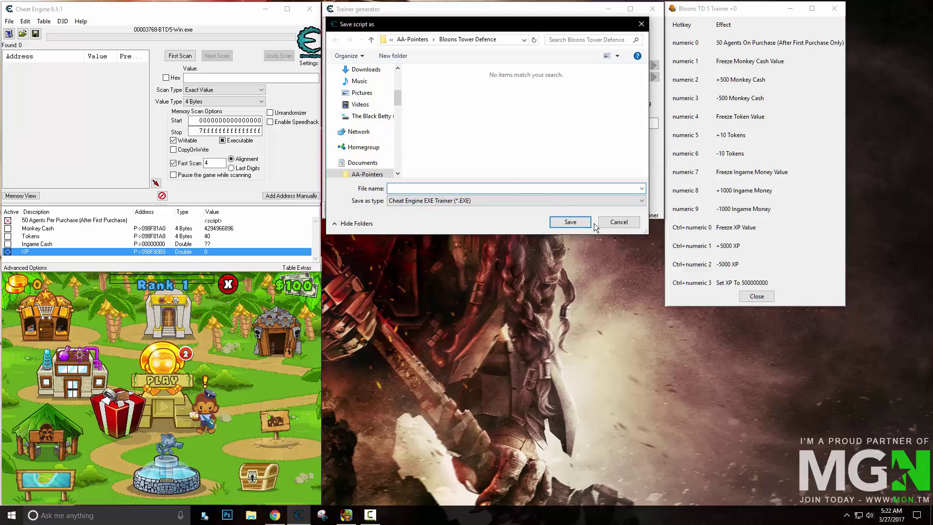
click(615, 222)
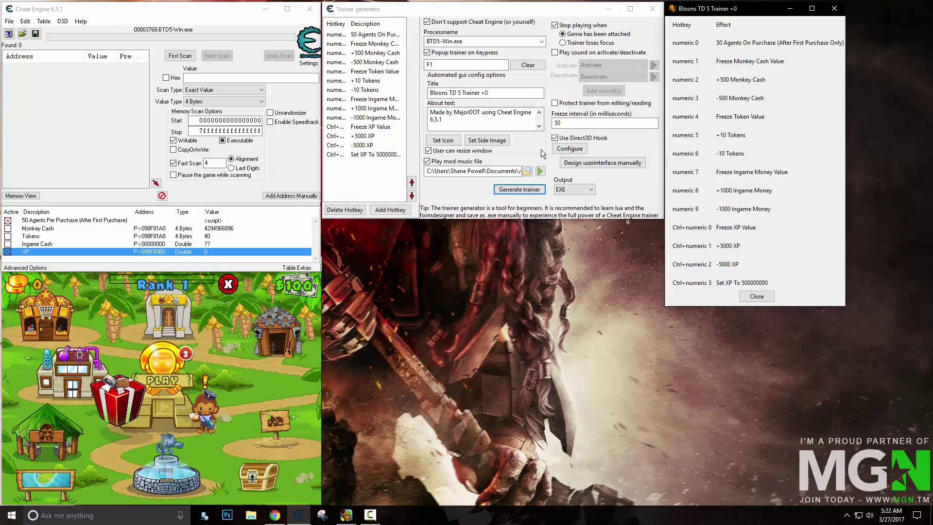
- Retitle the trainer 'Bloons TD 5 Trainer +14' and save it as 'Bloons TD 5 Trainer +14.exe'
click(495, 95)
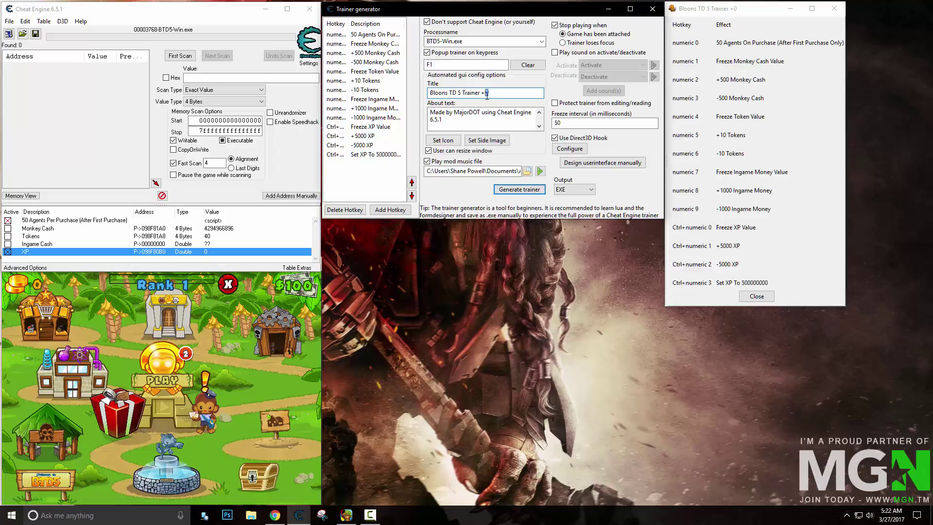
text(4)
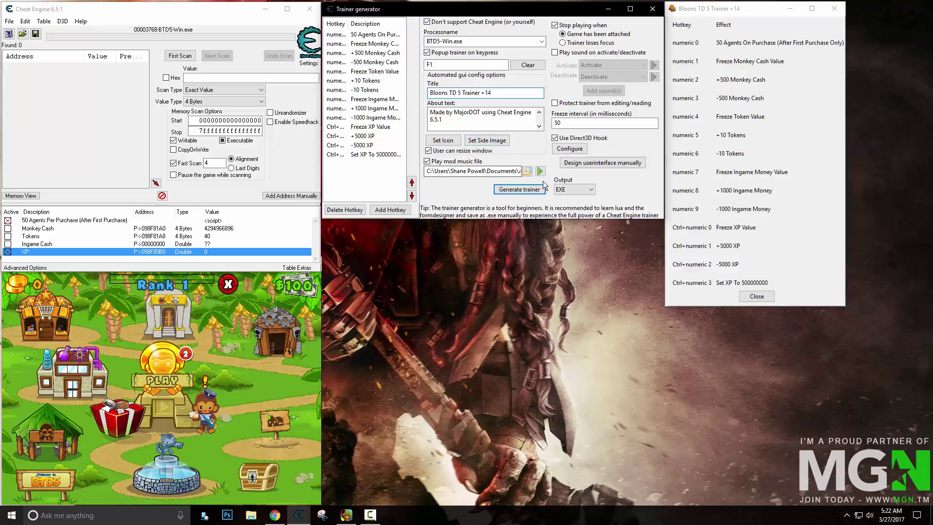
click(518, 190)
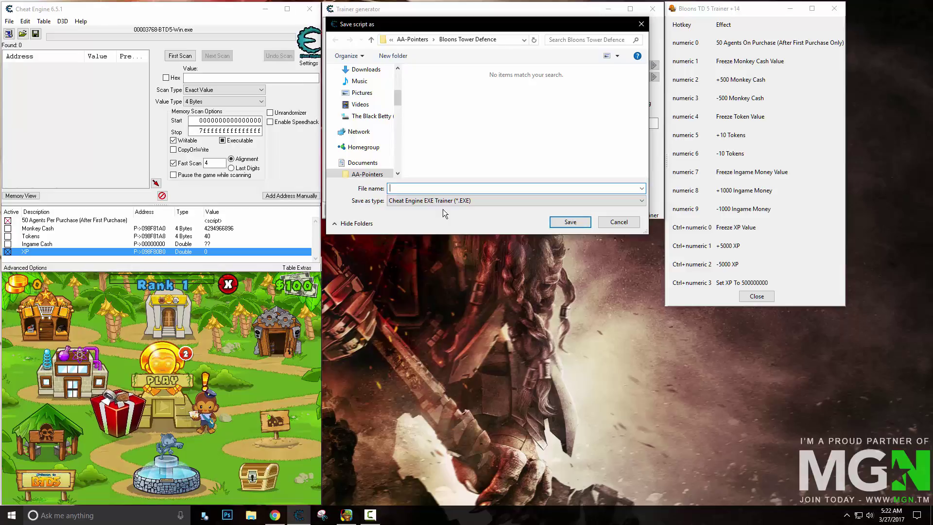
text(Bl)
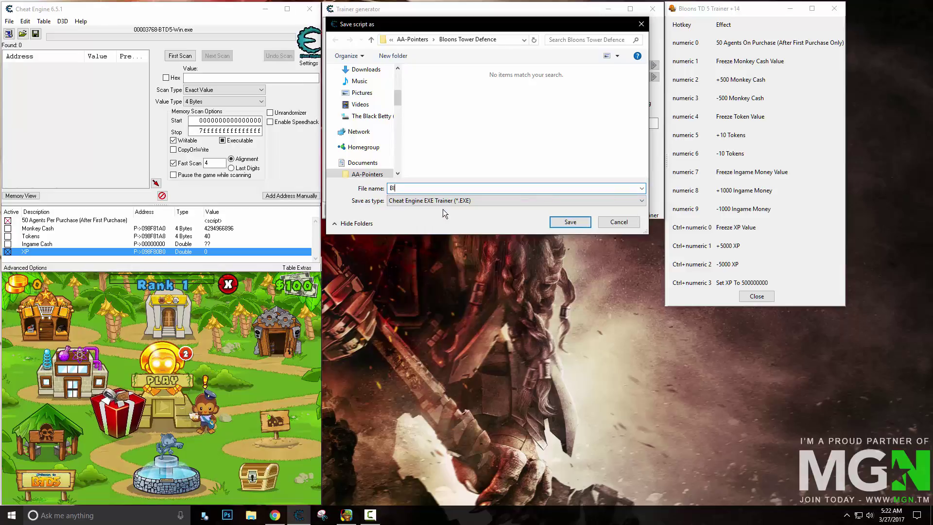
text(oons TD)
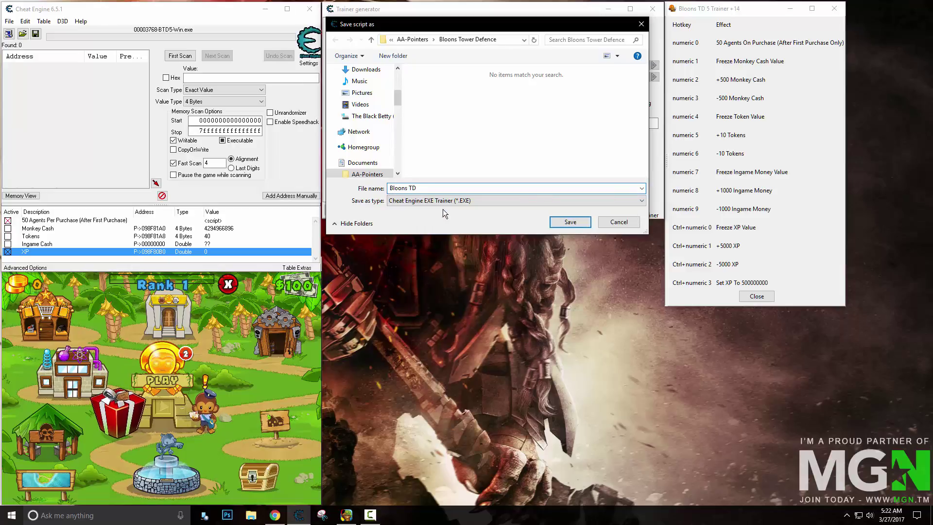
text( 5 Trainer)
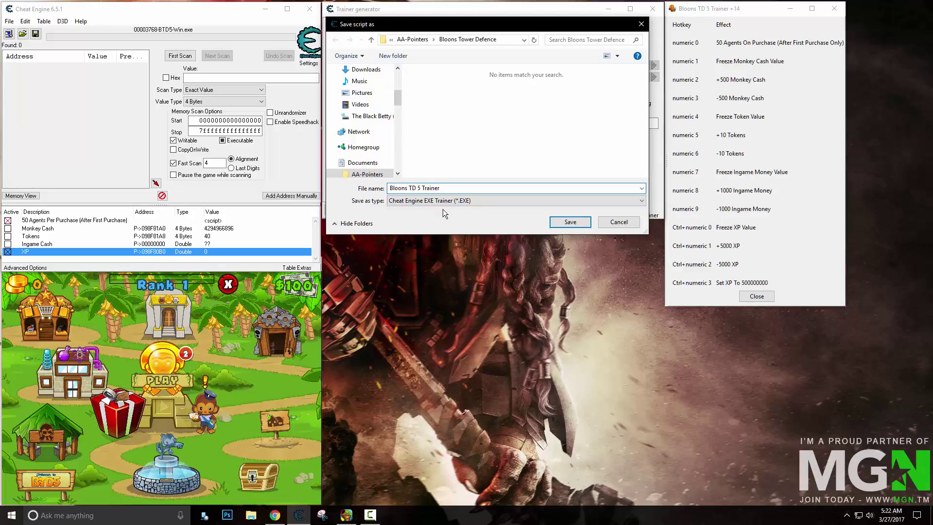
text( +14)
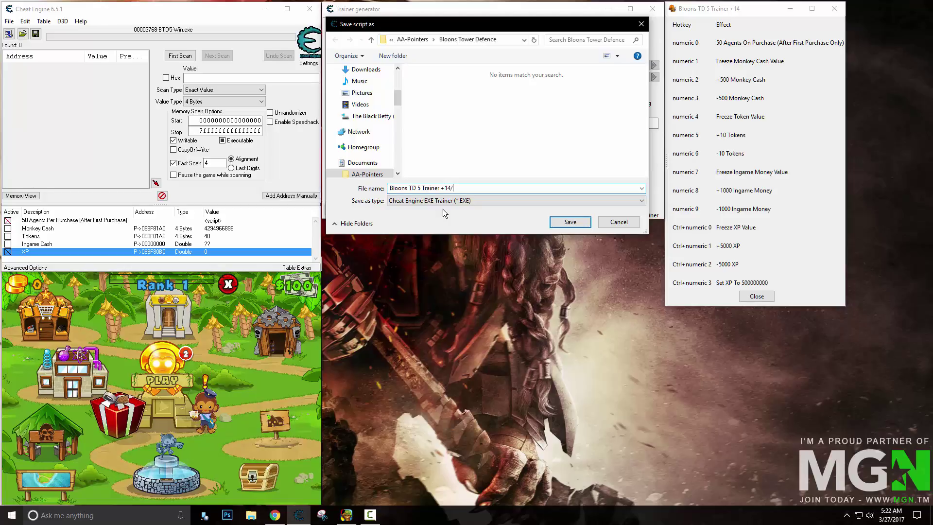
text(.exe)
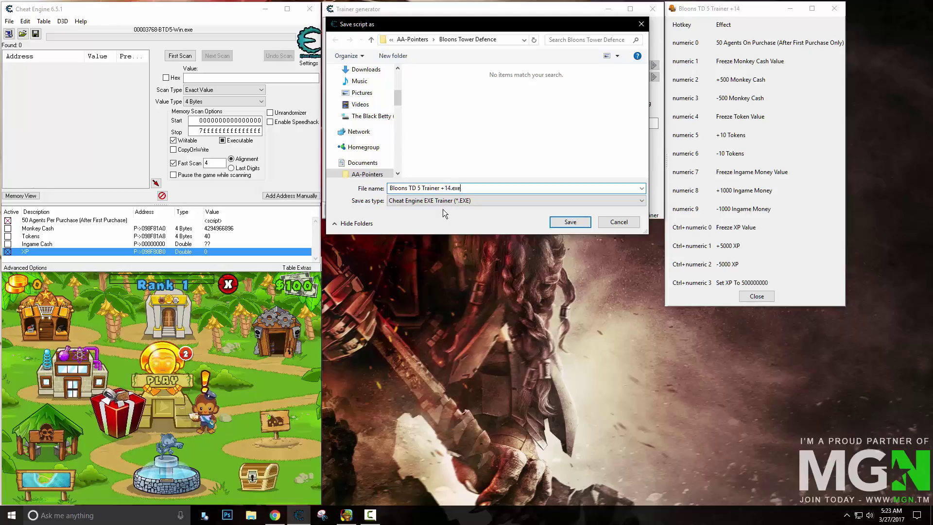
key(Return)
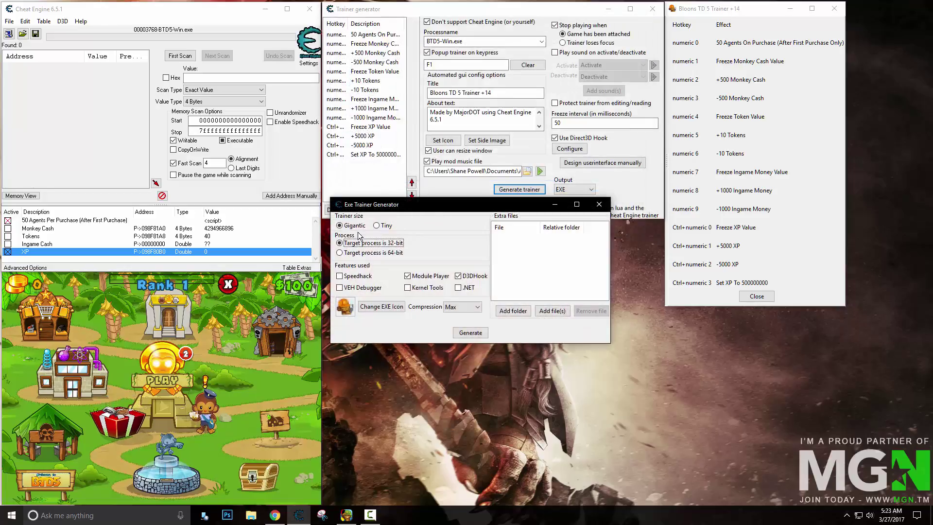
- Keep the gigantic trainer size, set the monkey image as icon, and adjust compression
click(376, 226)
click(349, 225)
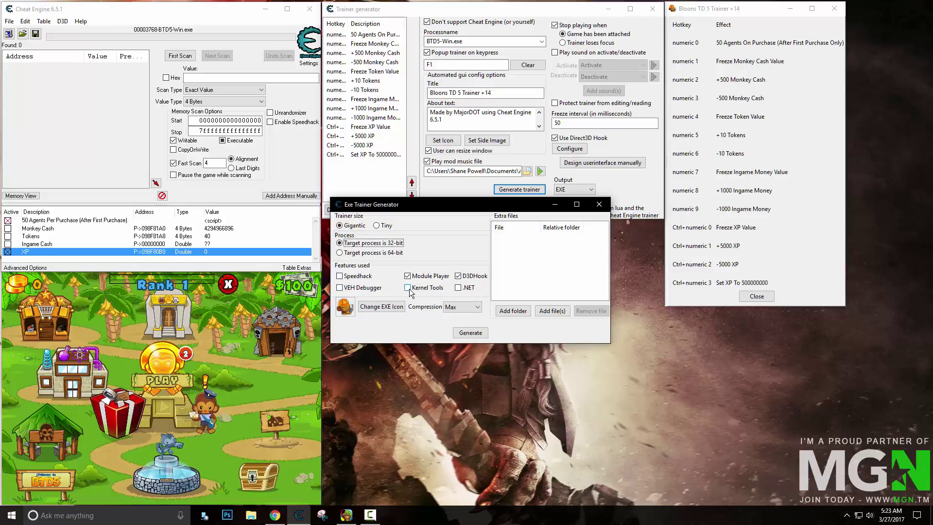
click(403, 306)
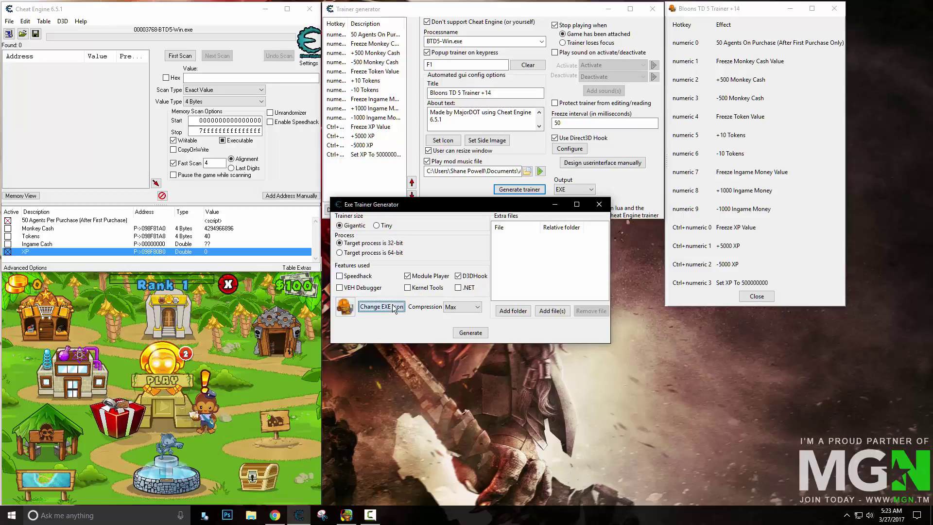
scroll(466, 289, down, 10)
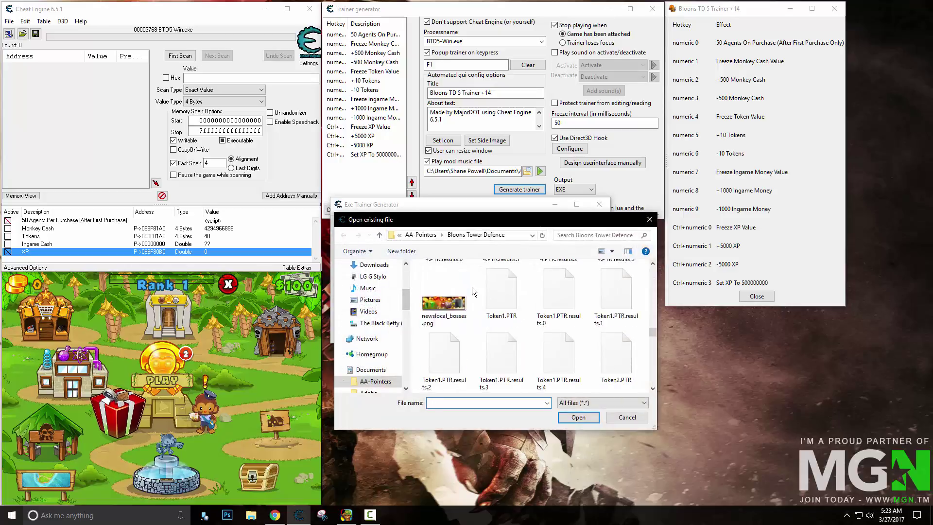
scroll(558, 298, down, 3)
double_click(557, 314)
click(587, 201)
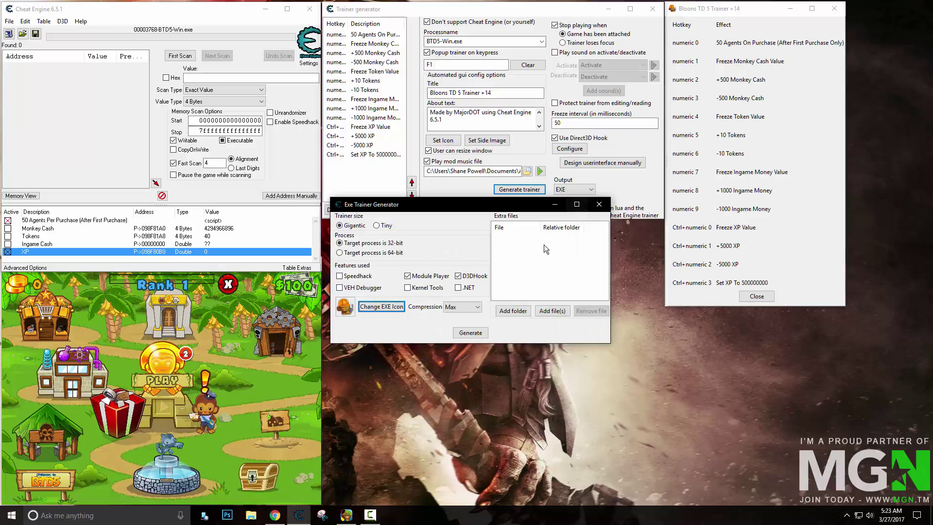
click(473, 305)
click(460, 316)
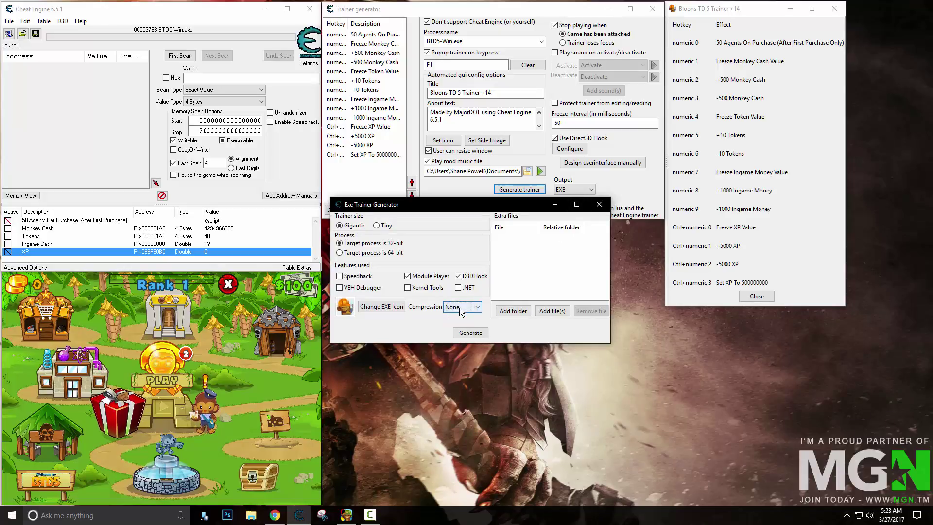
click(460, 314)
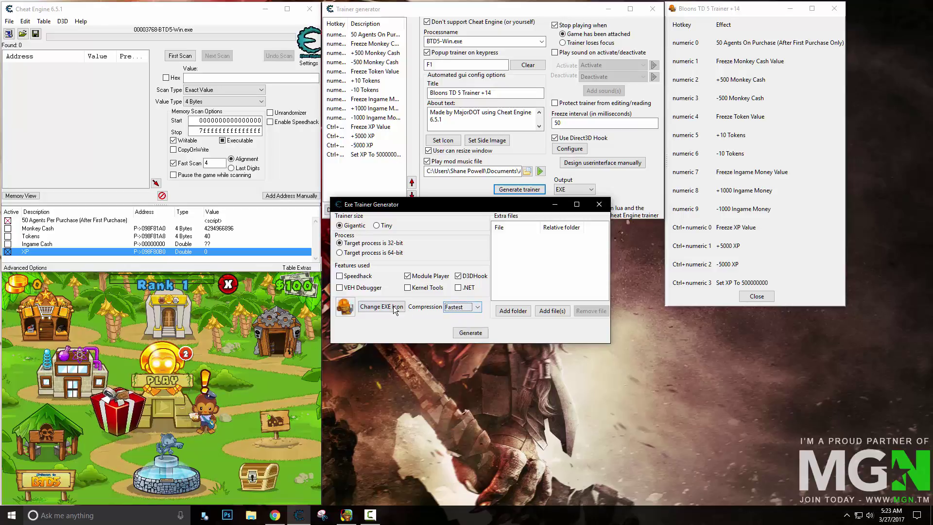
- Switch the icon to update_required.ico and generate the standalone trainer EXE
click(551, 310)
scroll(485, 300, down, 15)
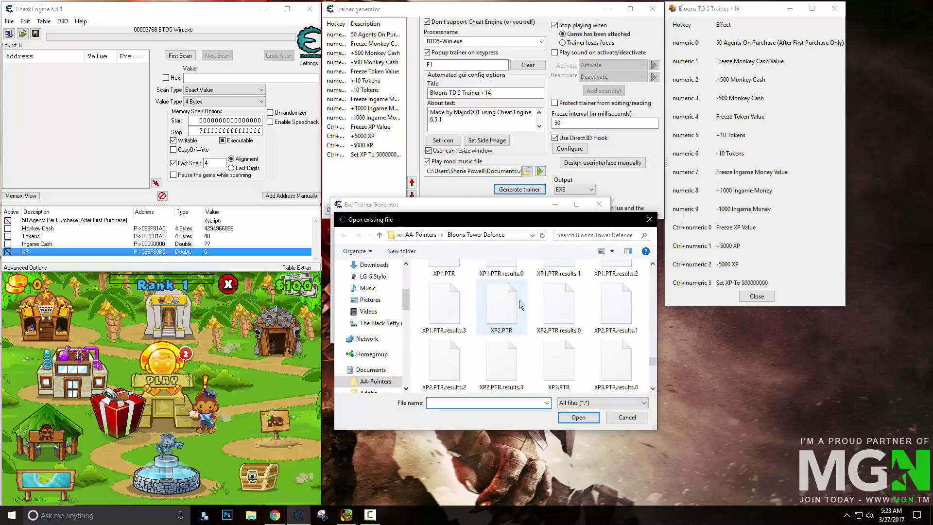
scroll(526, 298, up, 5)
click(561, 341)
double_click(561, 340)
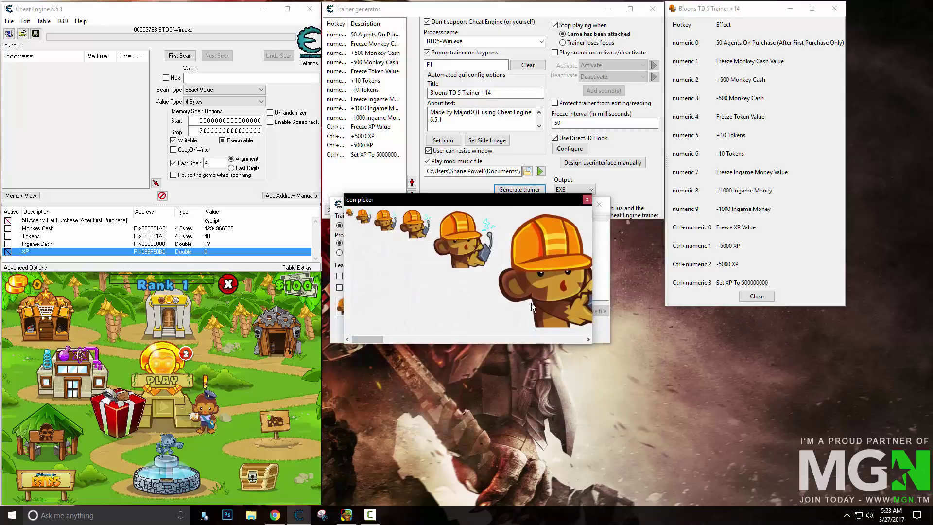
click(582, 200)
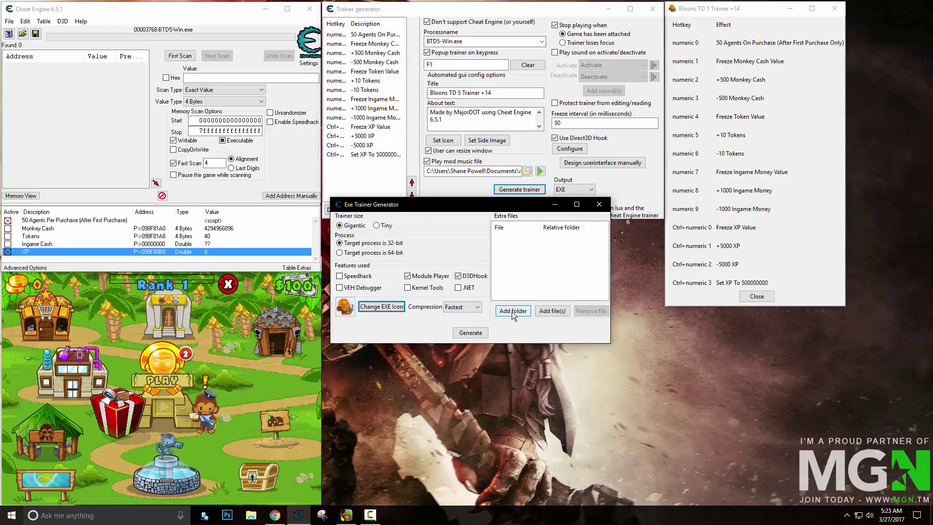
drag(494, 238, 584, 291)
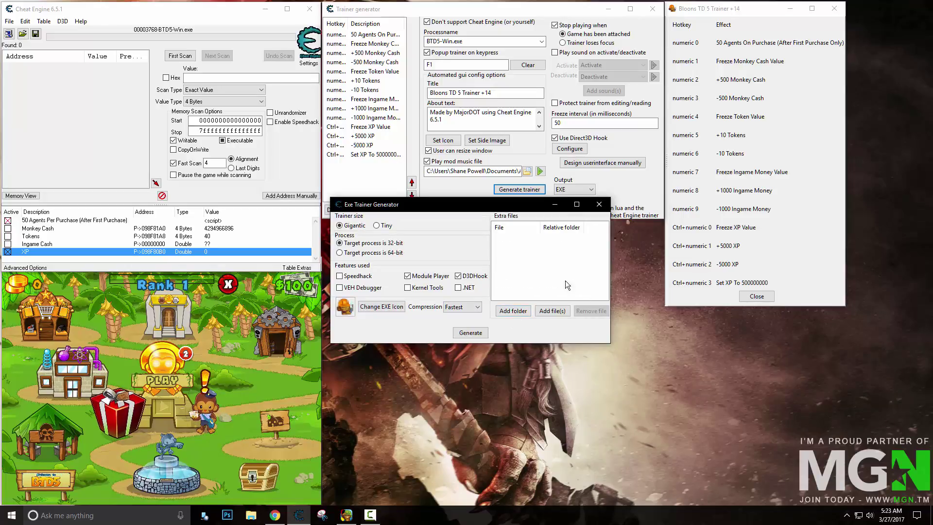
click(483, 334)
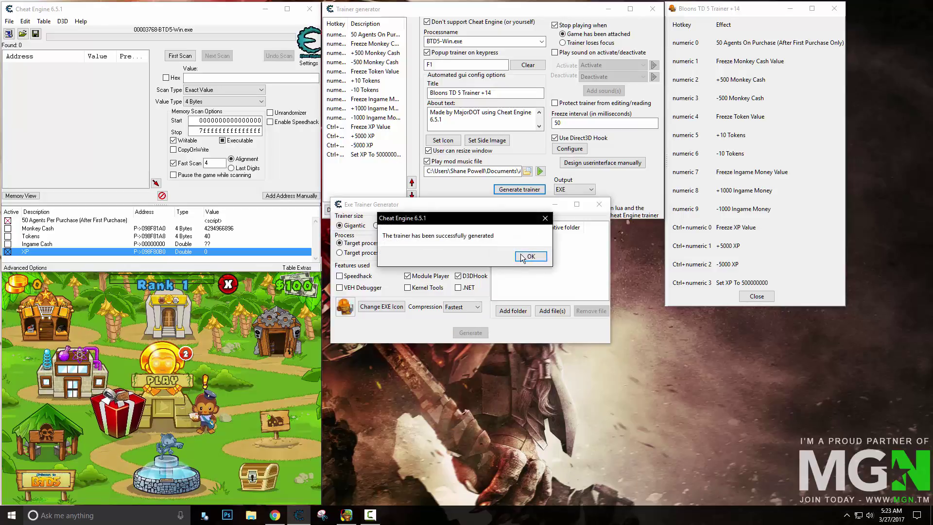
- Dismiss the success message, close both generator windows, and move the Trainer +14 window aside
click(522, 256)
click(599, 204)
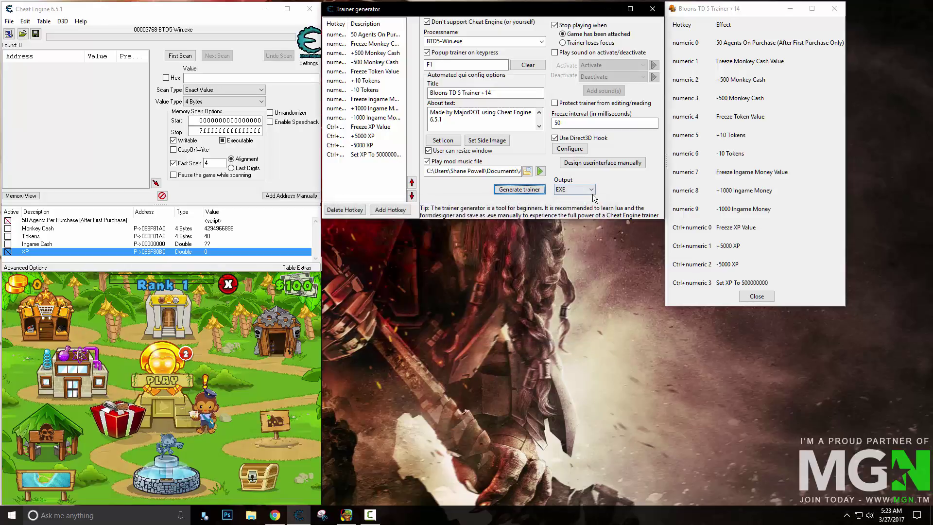
scroll(592, 194, down, 2)
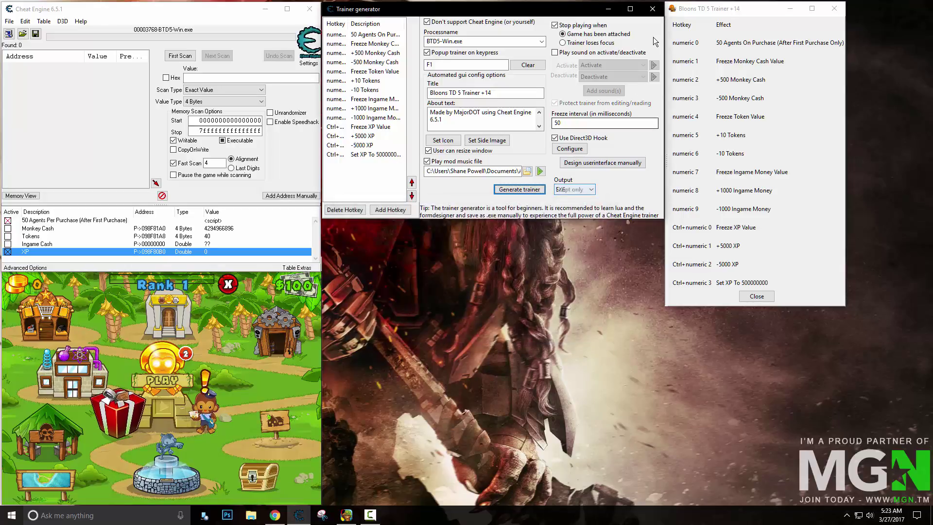
click(651, 9)
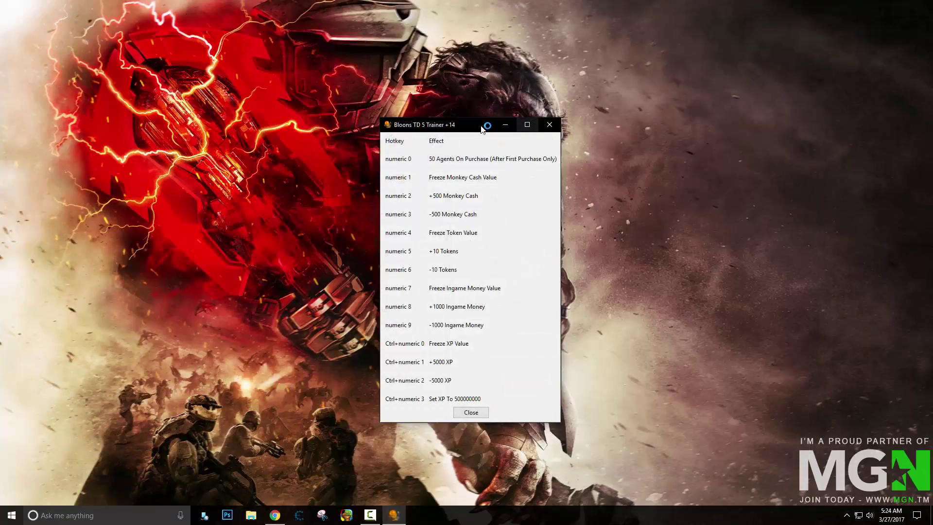
drag(483, 127, 838, 9)
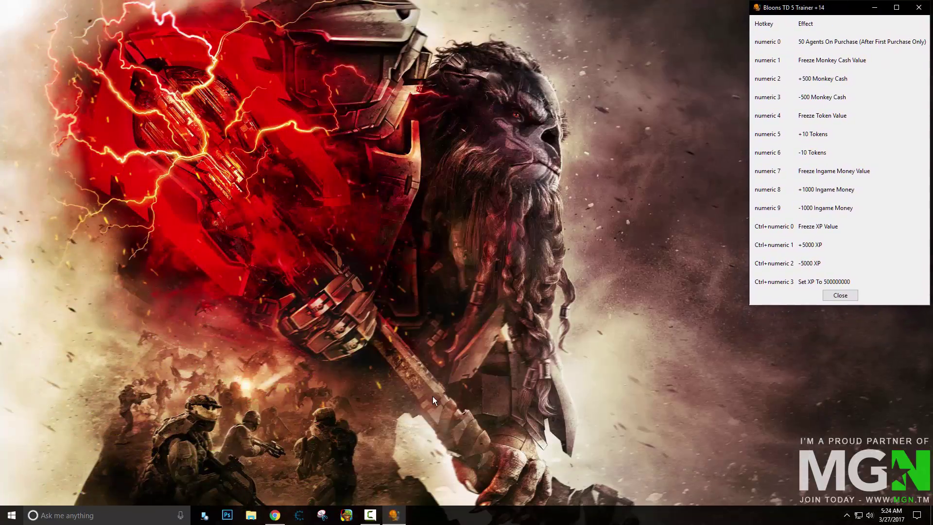
- Bring up Bloons TD 5, enlarge its window, and reach the main map
click(342, 519)
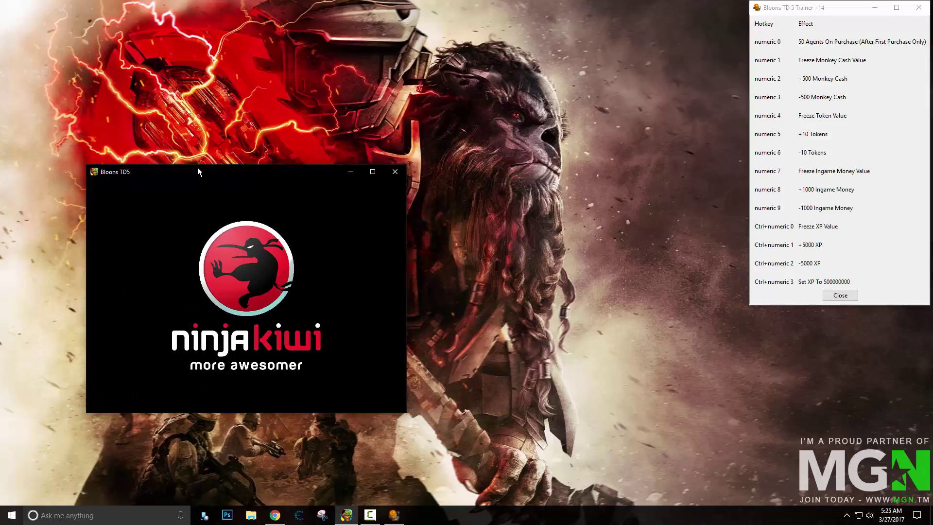
drag(124, 48, 89, 13)
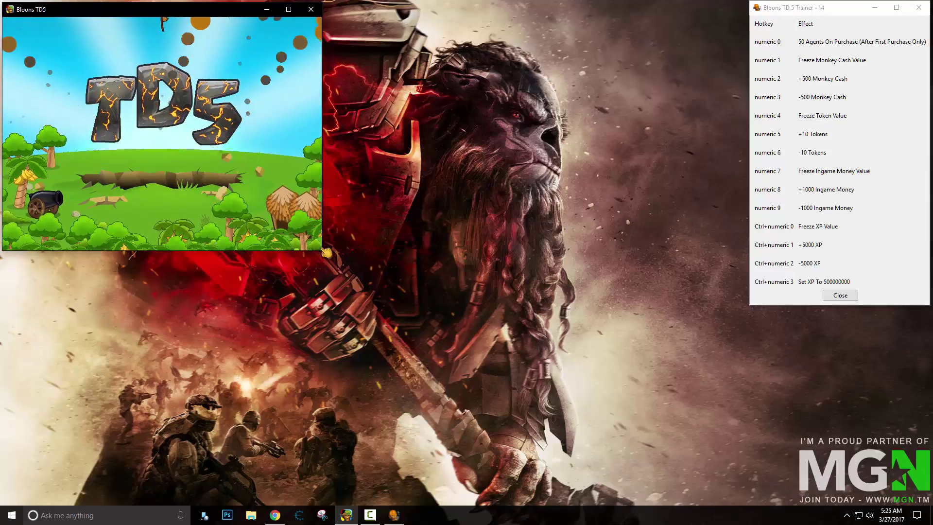
drag(320, 252, 743, 494)
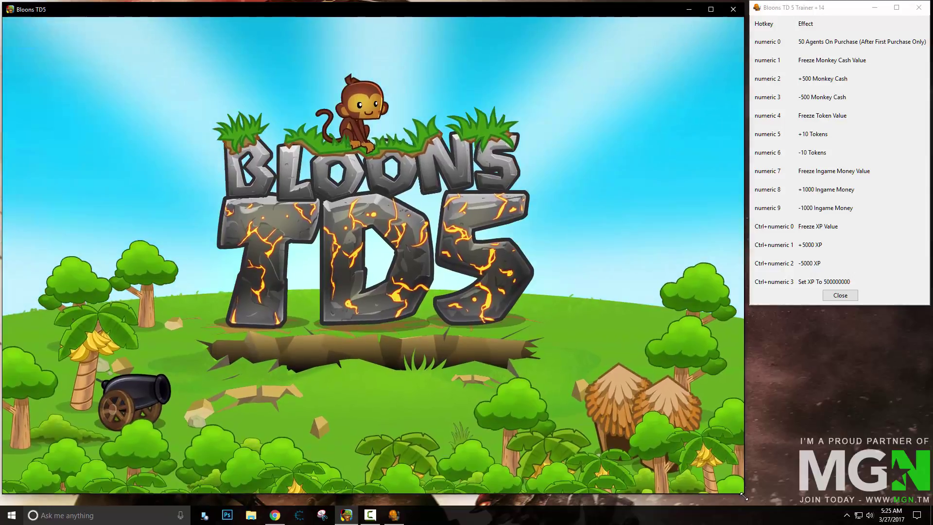
click(591, 374)
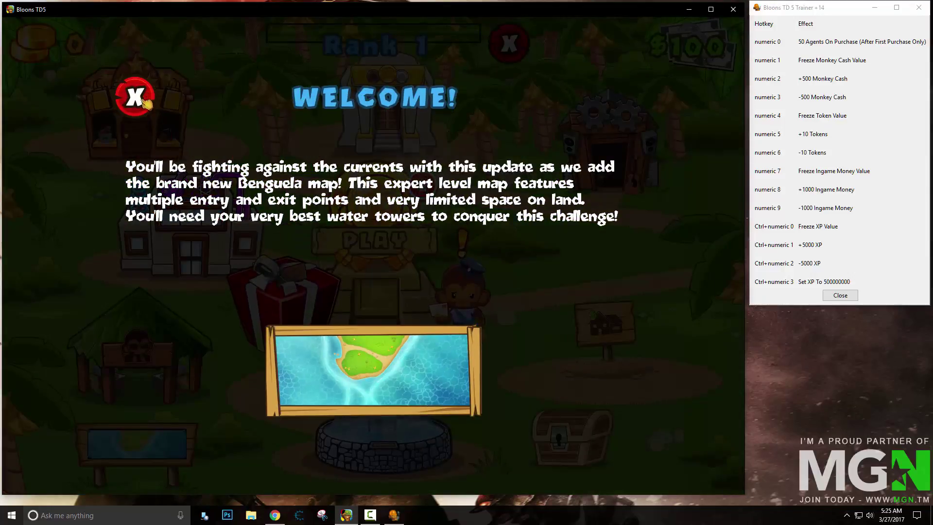
click(134, 95)
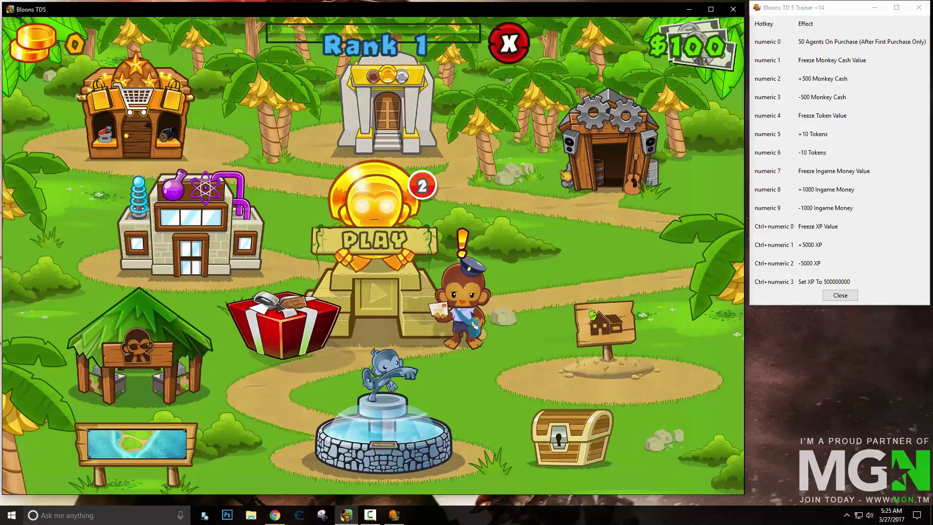
- Add 500 monkey cash with numpad 2 and buy Banana Farmer agents in Special Agents
key(KP_2)
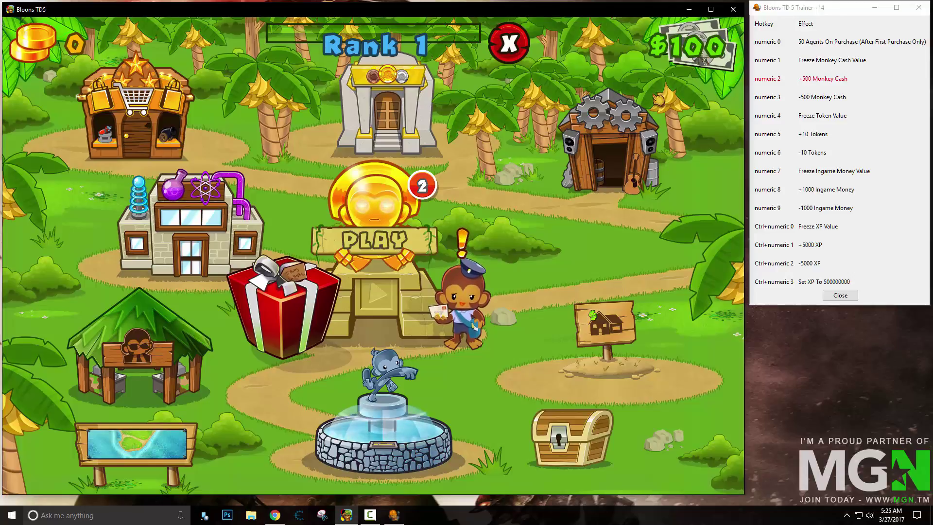
click(173, 370)
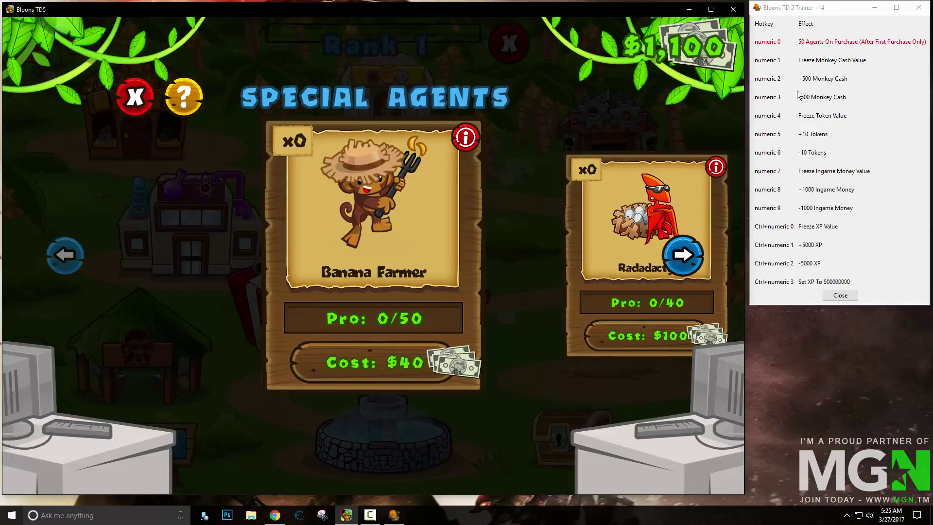
click(410, 379)
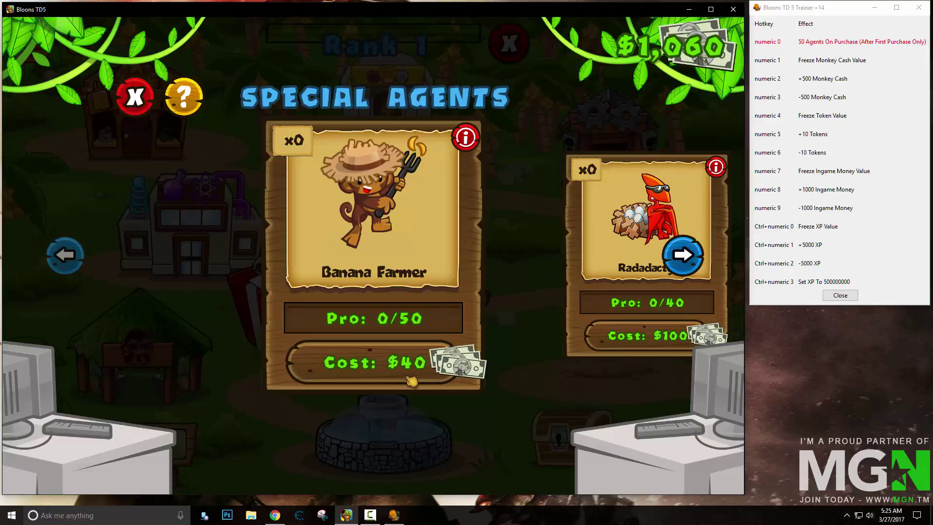
click(411, 379)
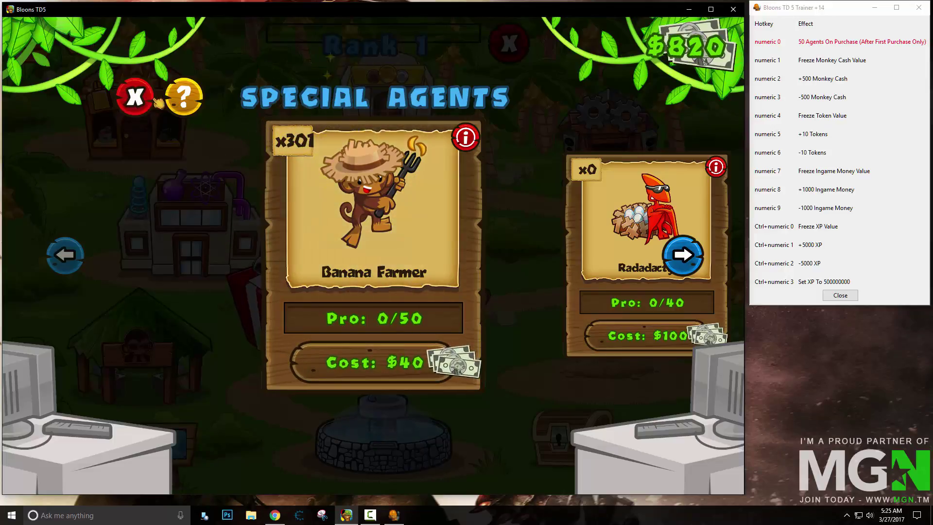
click(135, 96)
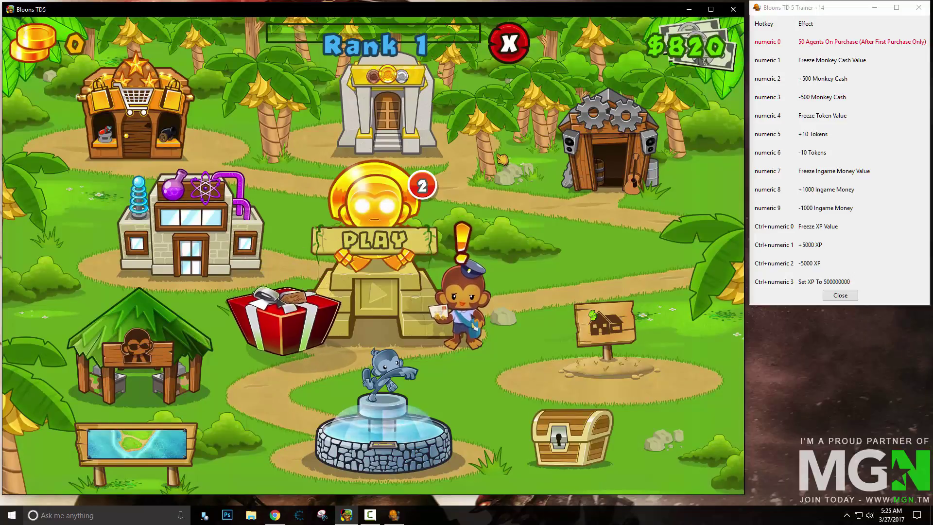
- Remove 500 monkey cash with numpad 3 and recheck the Special Agents screen
key(KP_3)
key(KP_3)
key(KP_3)
key(KP_3)
key(KP_3)
key(KP_3)
key(KP_3)
click(268, 308)
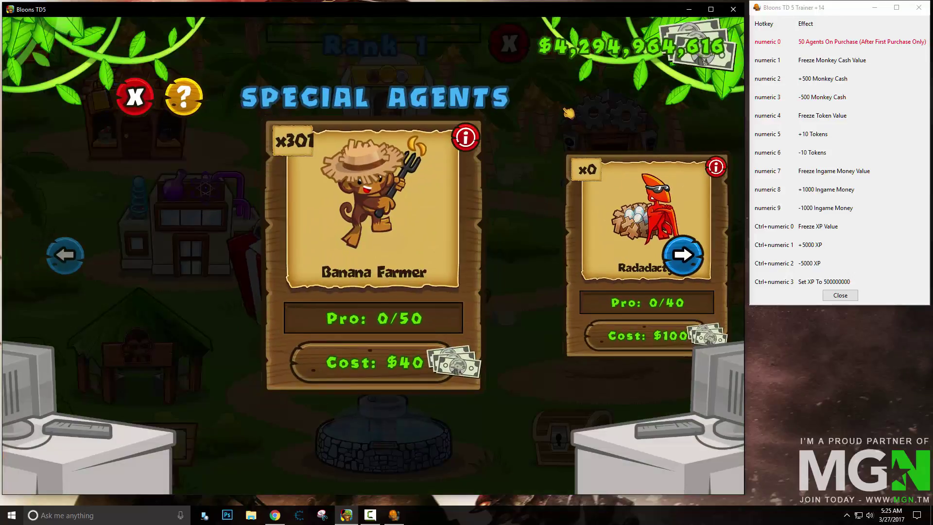
click(136, 99)
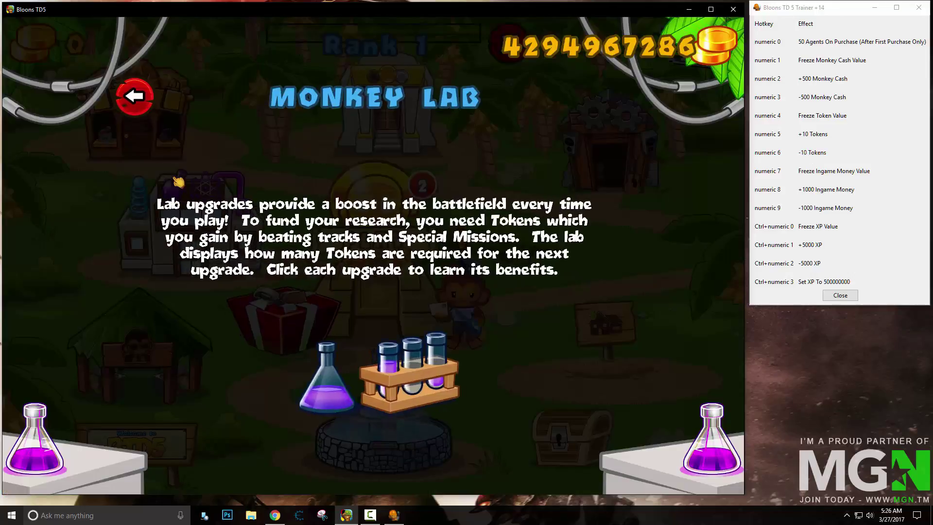
- Check the token balance in the Monkey Lab, then leave it
click(200, 219)
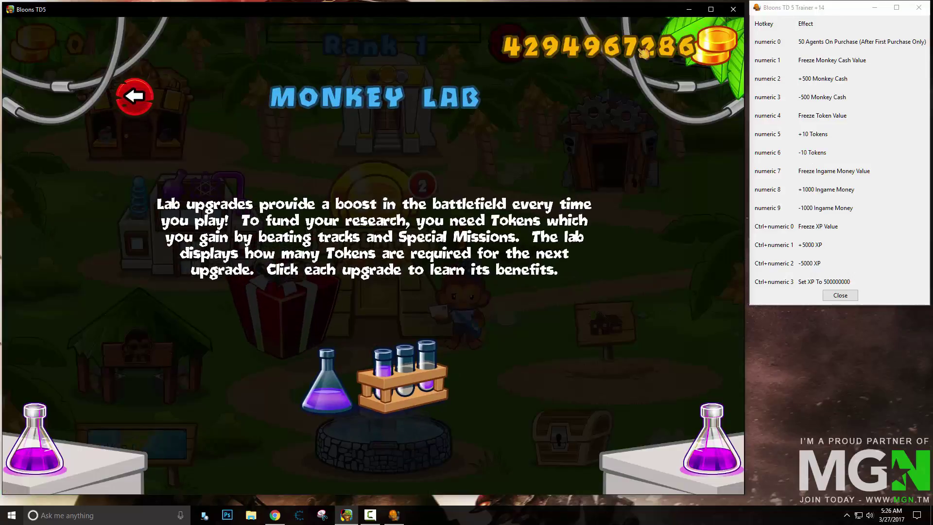
click(148, 99)
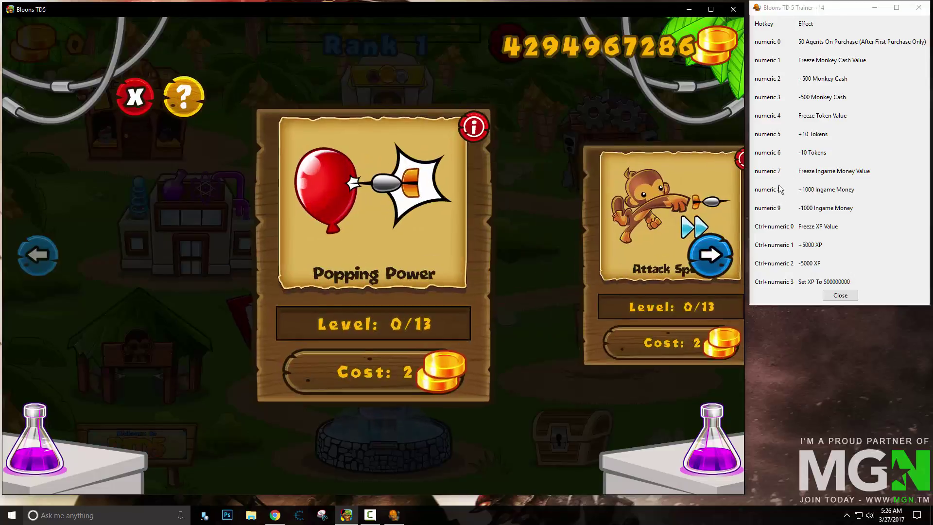
click(129, 103)
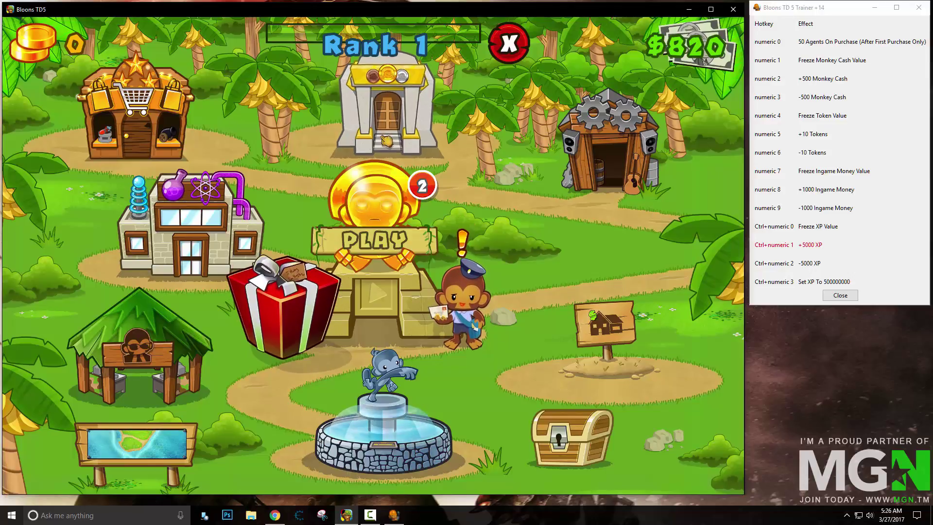
- Start a new Easy game on the Monkey Lane track
click(365, 204)
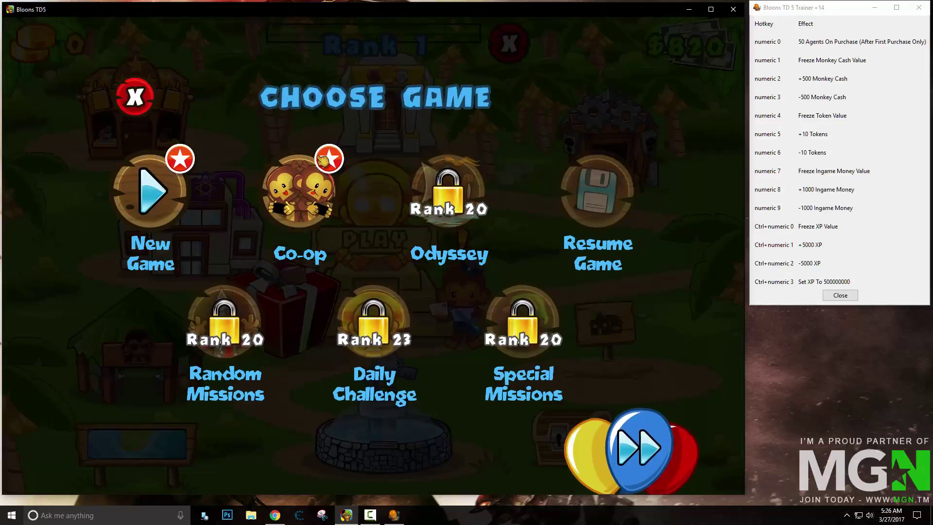
click(291, 194)
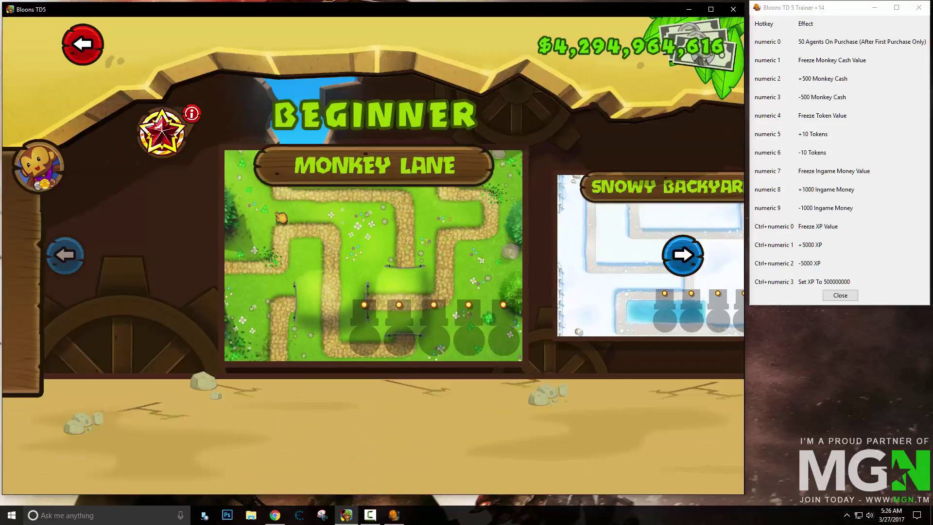
click(281, 217)
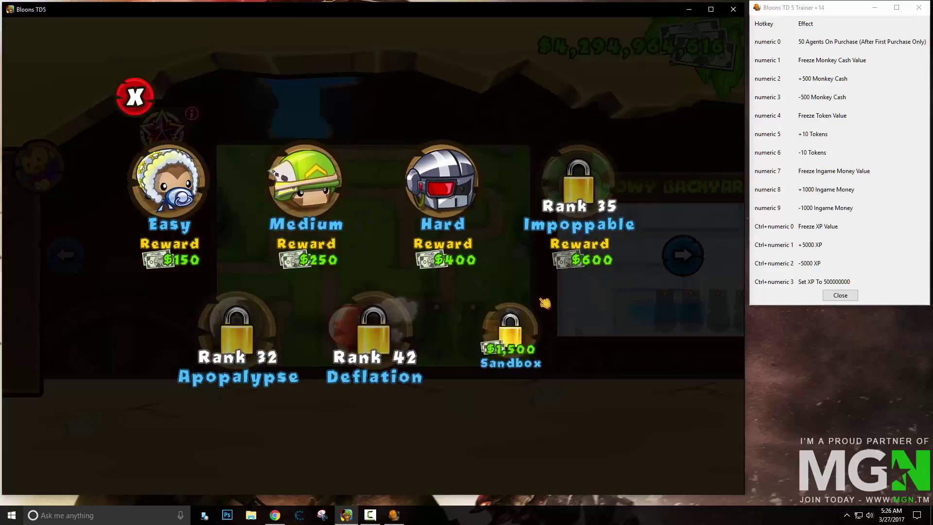
click(179, 179)
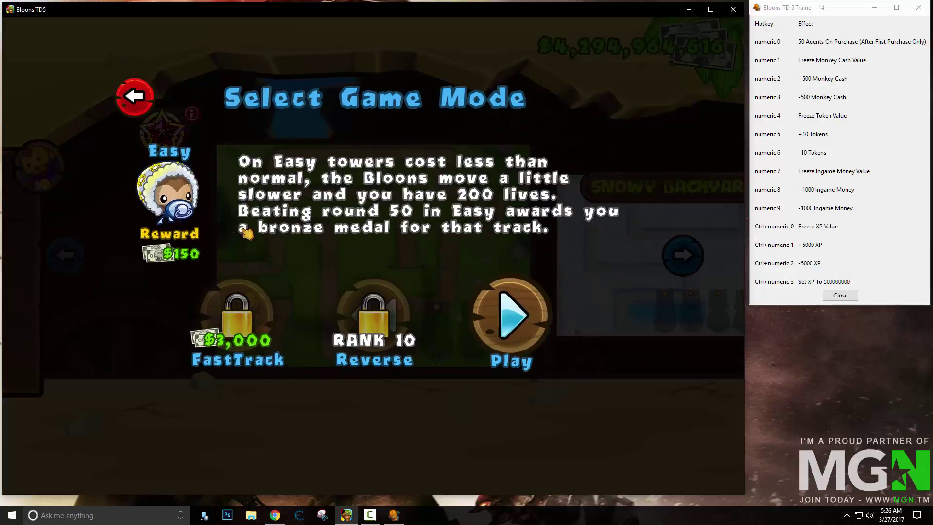
click(505, 315)
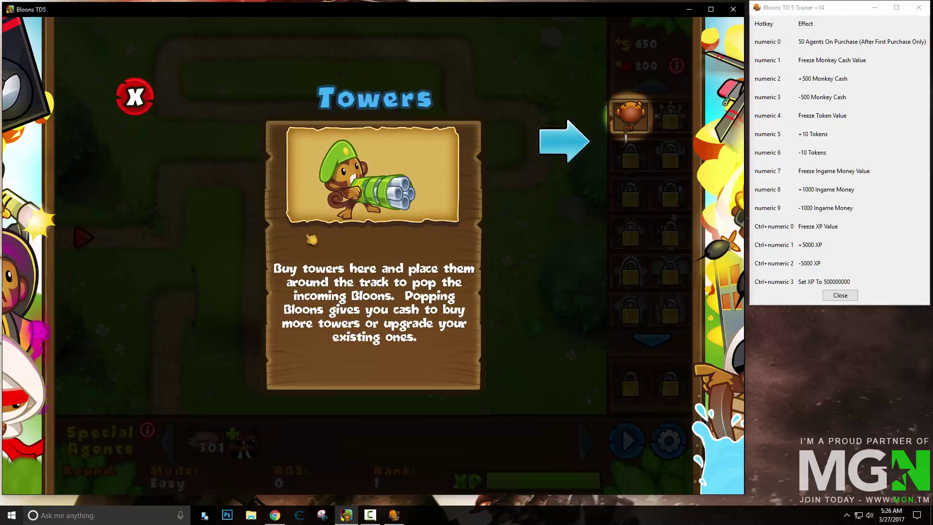
- Skip the tutorials, place a dart monkey by the left entrance, and start round 1
click(164, 103)
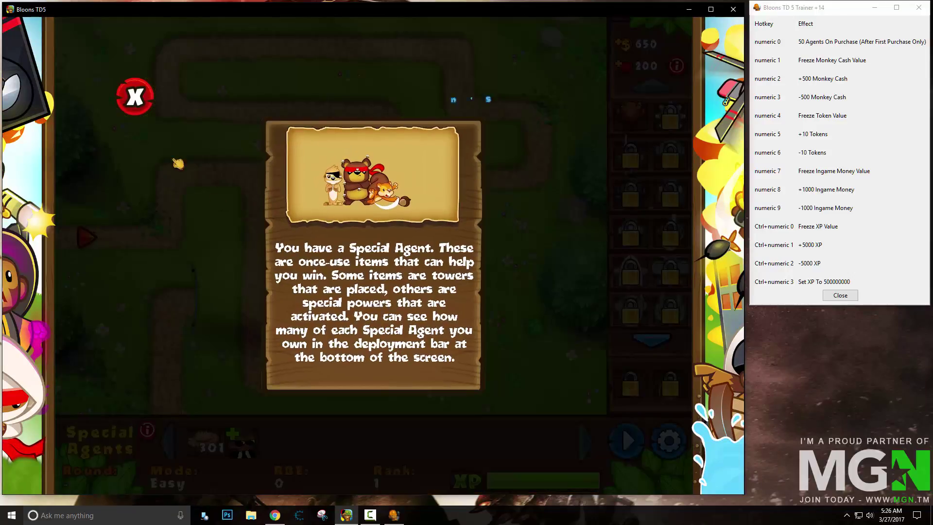
click(178, 164)
drag(642, 139, 195, 198)
click(630, 440)
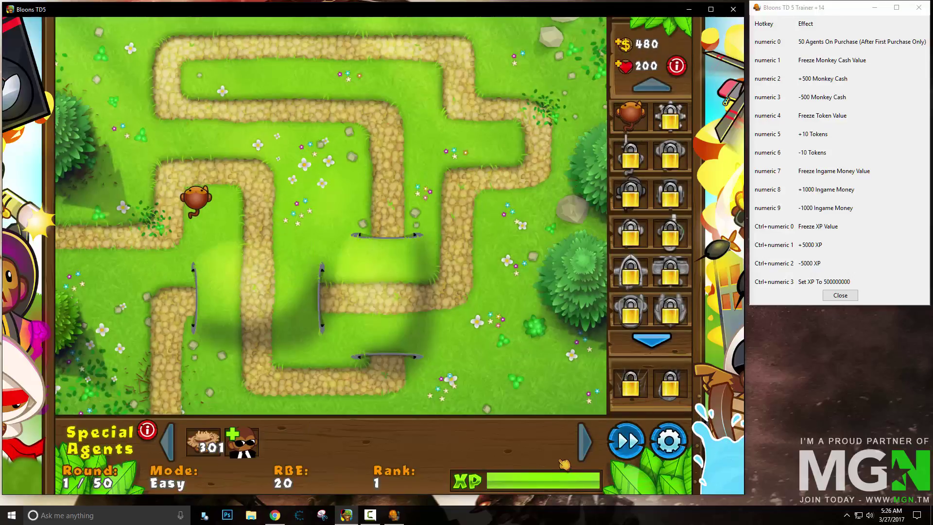